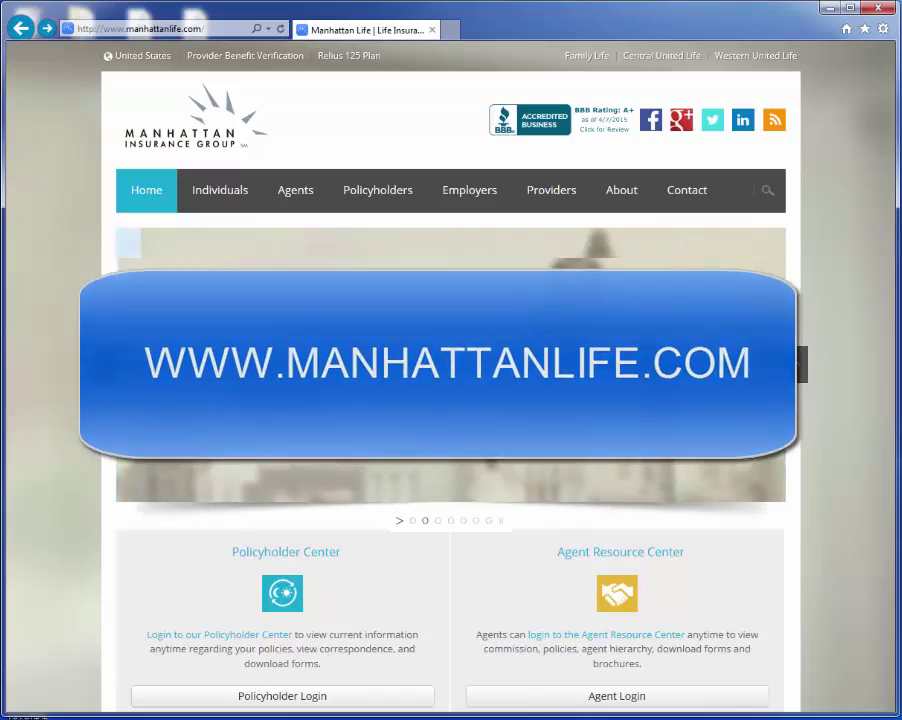
# Go to Agent Login and start registering as a new agent user.
pyautogui.moveTo(372, 189)
pyautogui.moveTo(295, 189)
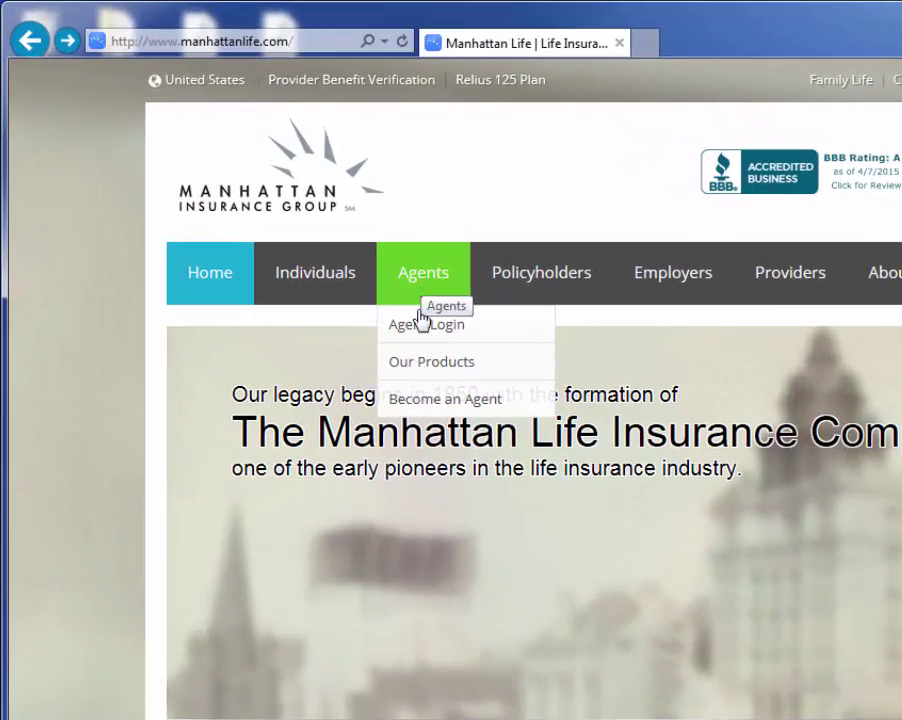
pyautogui.click(424, 336)
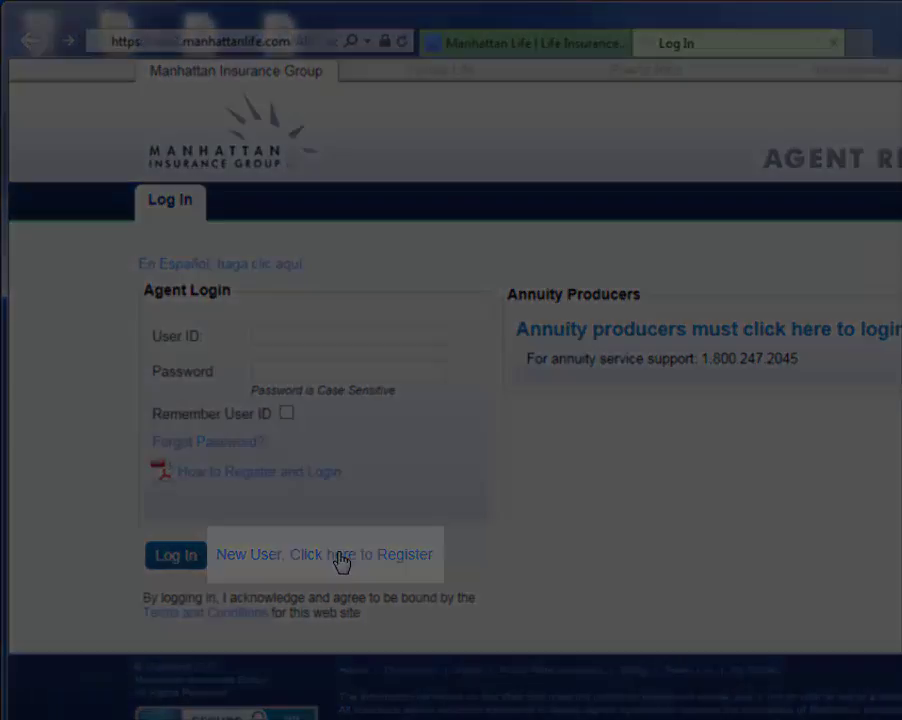
pyautogui.click(339, 556)
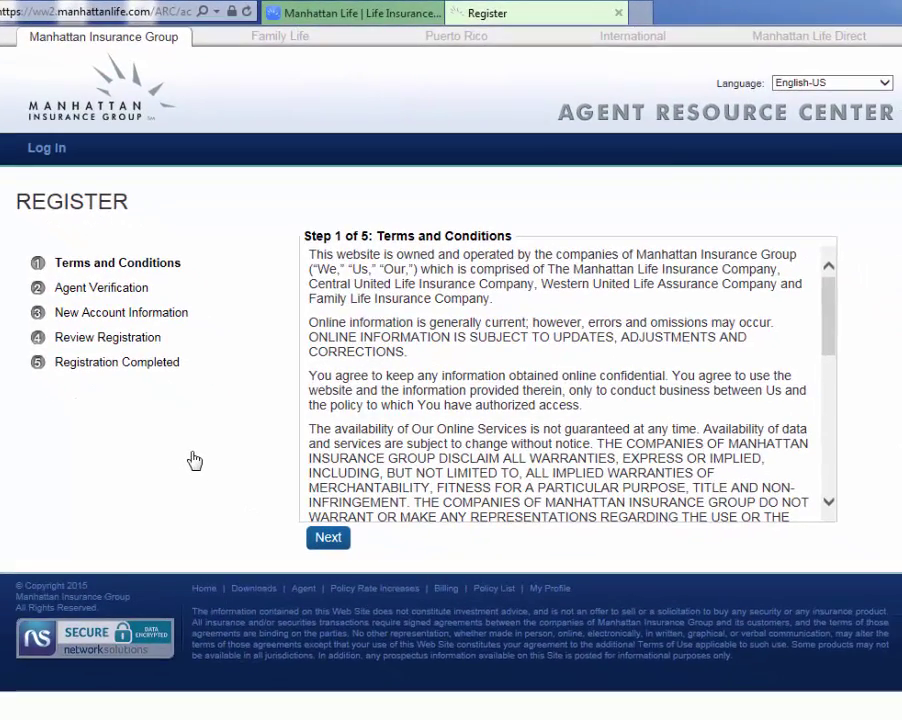
# Accept the terms, then enter and verify the agent number to finish registration and sign in.
pyautogui.click(328, 538)
pyautogui.write('M')
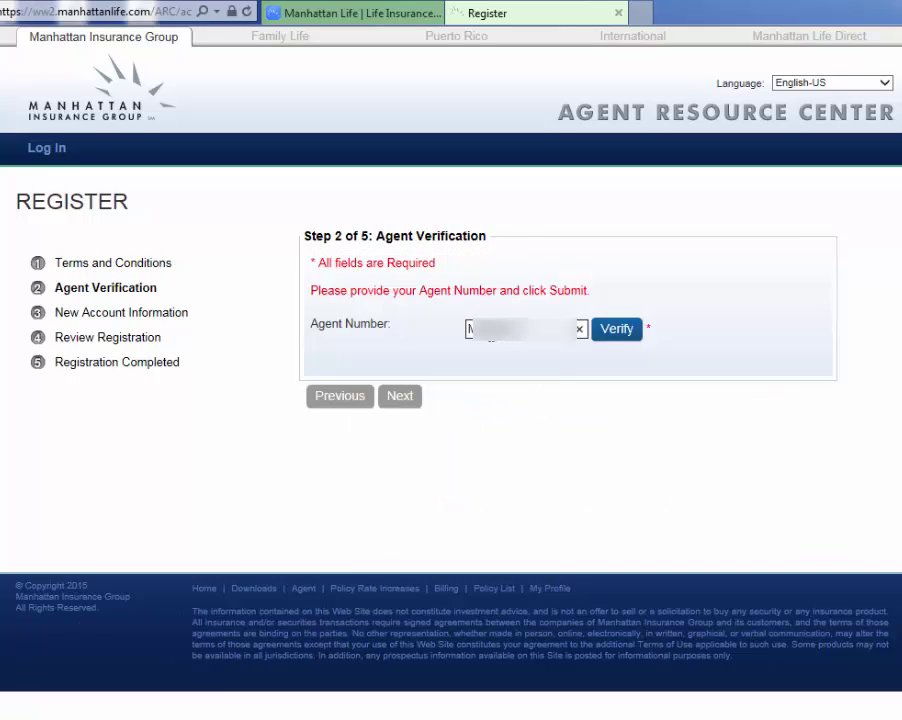
pyautogui.click(610, 332)
pyautogui.click(506, 362)
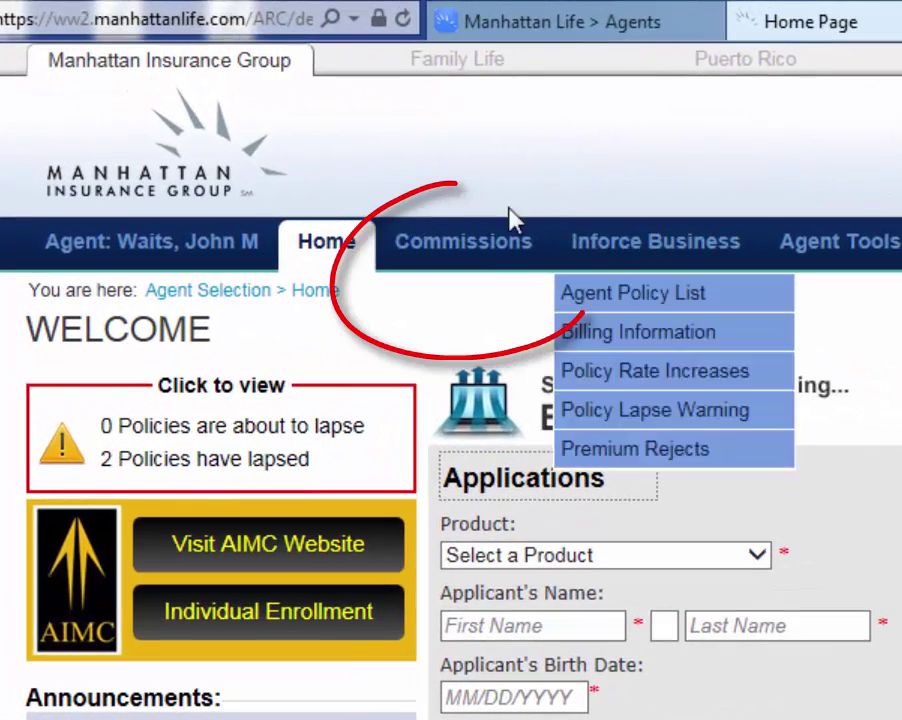
pyautogui.moveTo(478, 242)
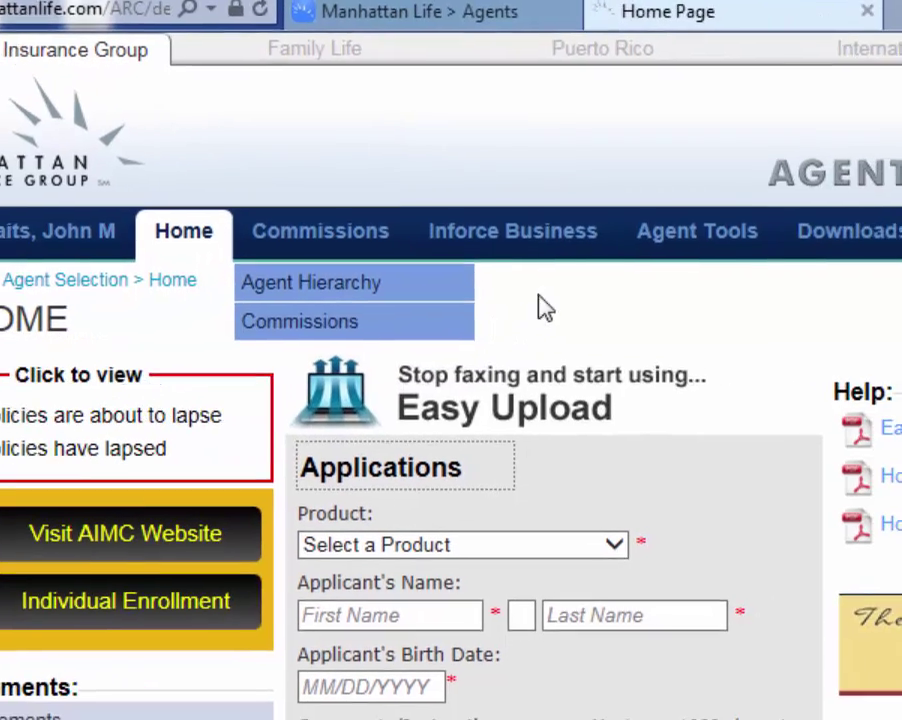
pyautogui.moveTo(558, 255)
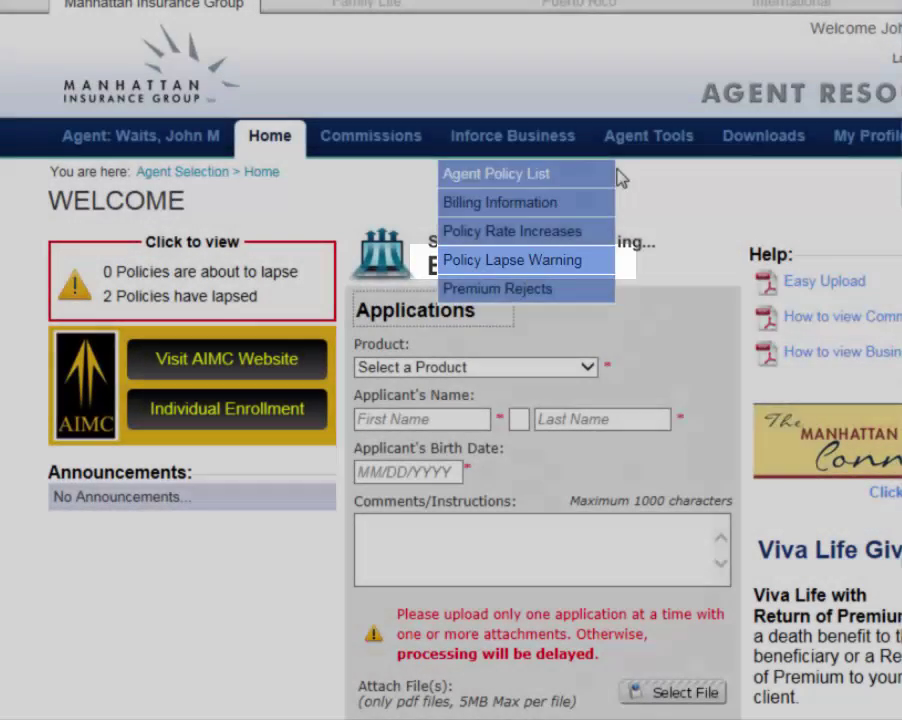
pyautogui.moveTo(650, 150)
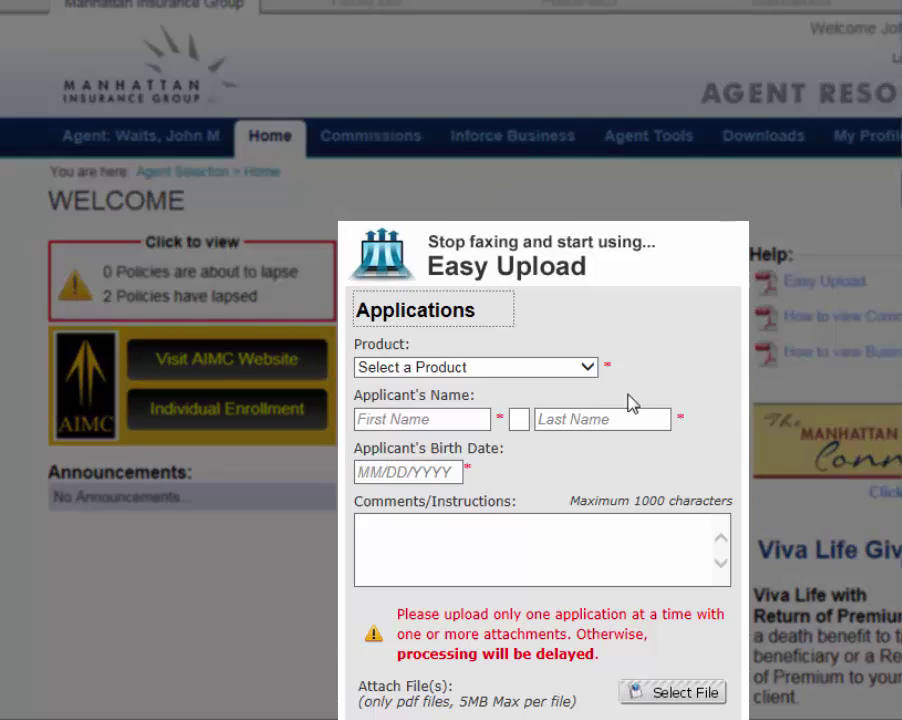
# Choose Manhattan Medicare Supplement as the product and go to Individual Enrollment.
pyautogui.click(588, 367)
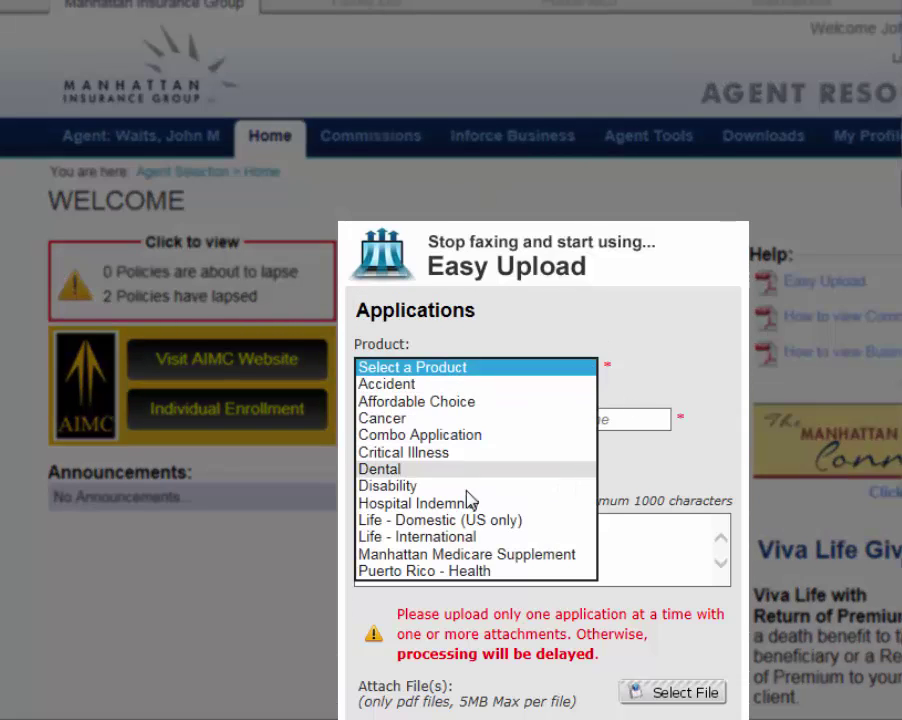
pyautogui.click(467, 554)
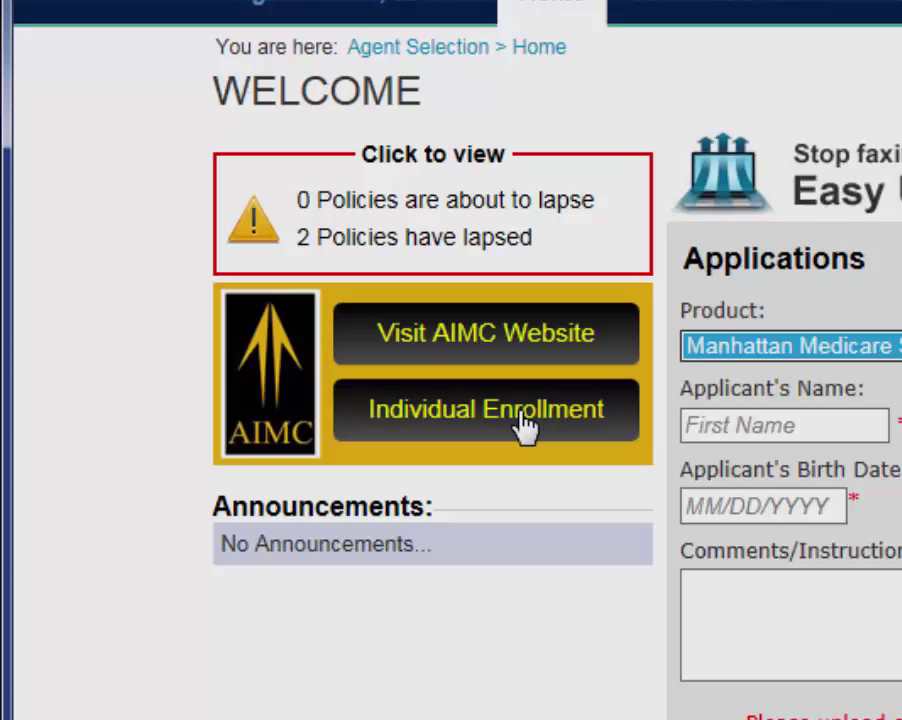
pyautogui.click(525, 425)
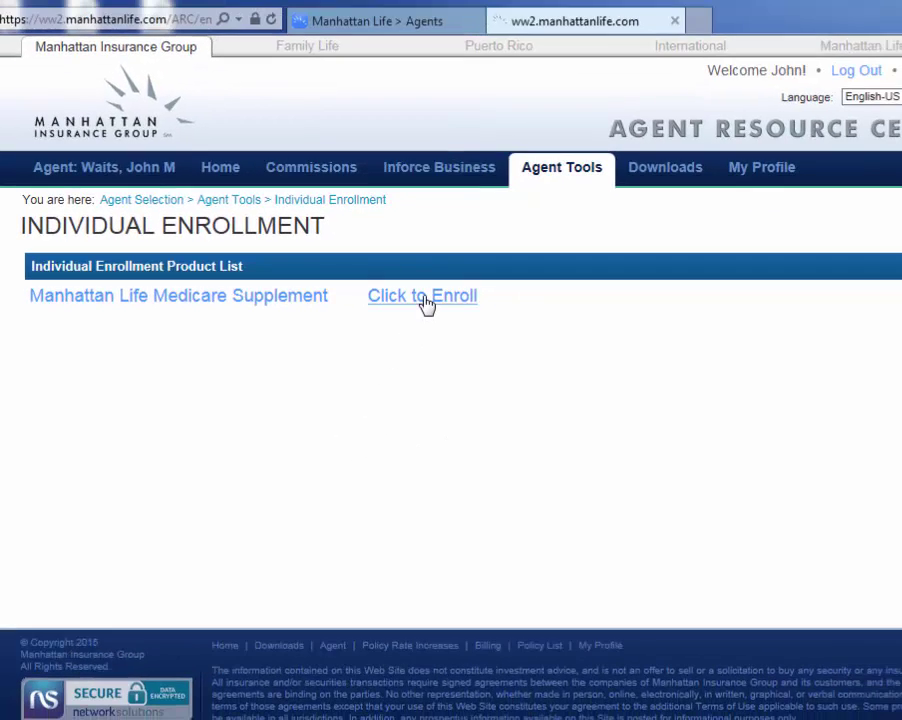
# Start Medicare Supplement enrollment with zip 30189 and the applicant's birth date, and get premium quotes.
pyautogui.click(422, 297)
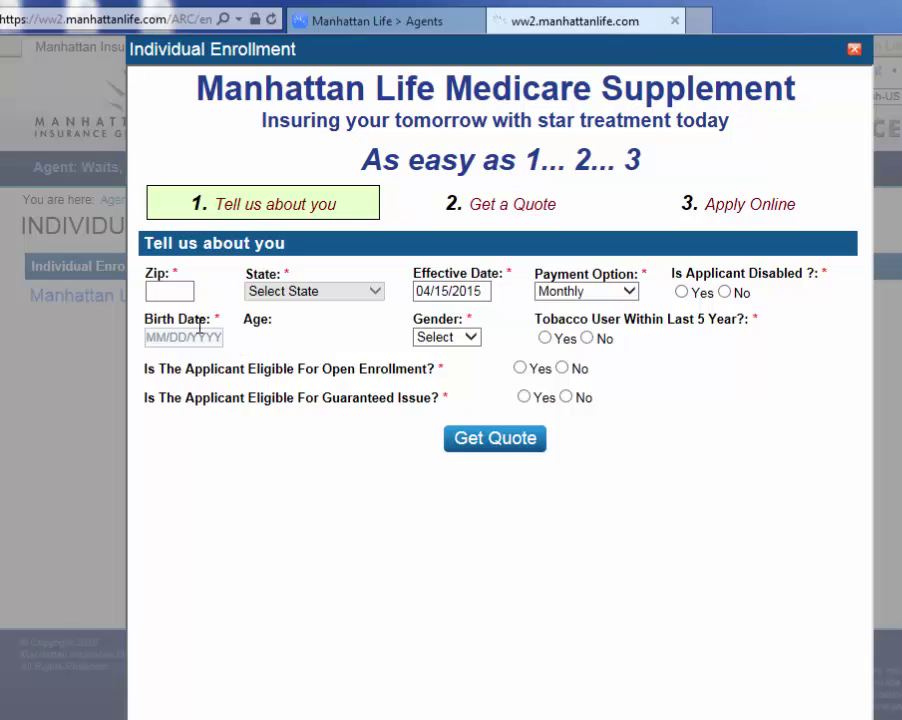
pyautogui.click(160, 296)
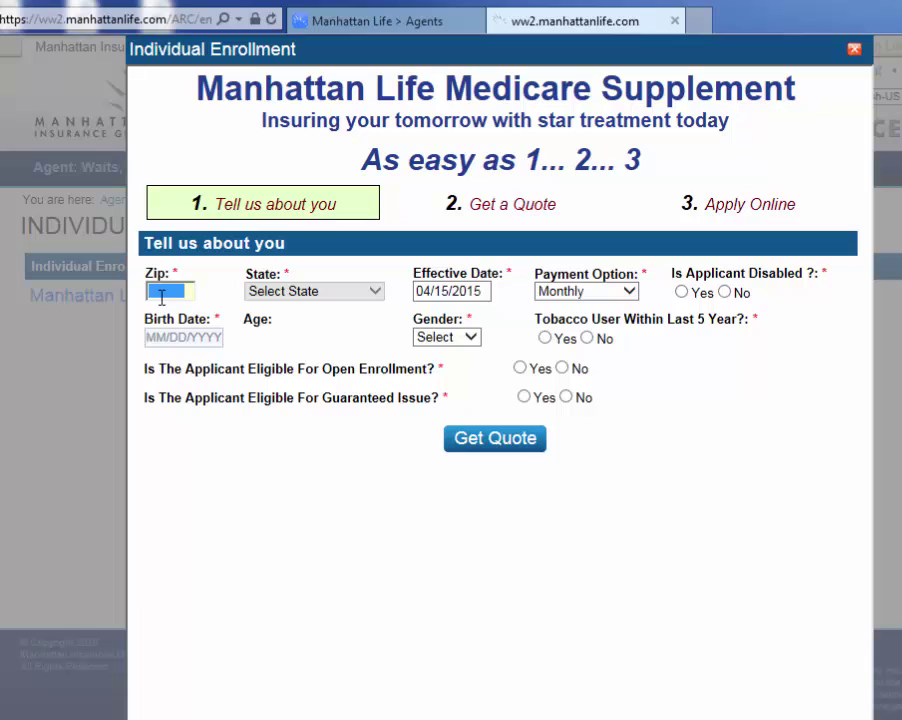
pyautogui.write('30189')
pyautogui.click(160, 338)
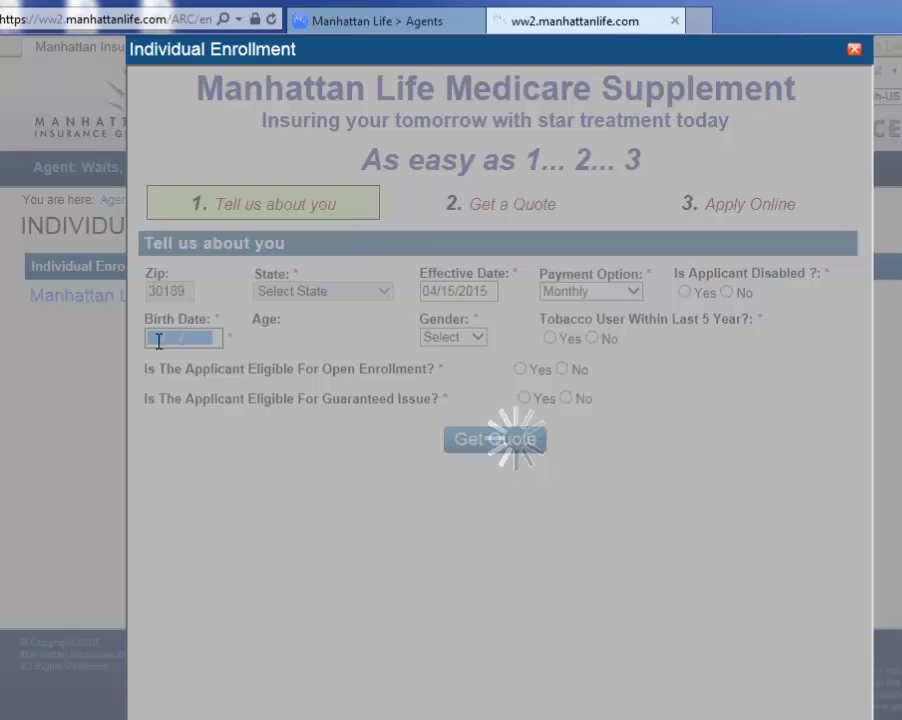
pyautogui.write('04/01/1949')
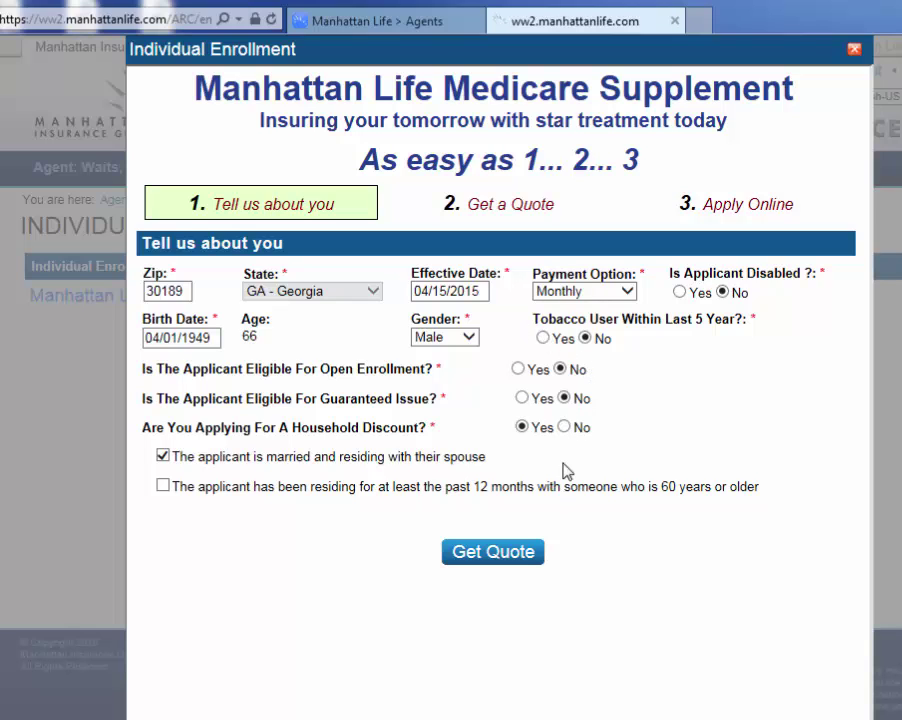
pyautogui.click(518, 554)
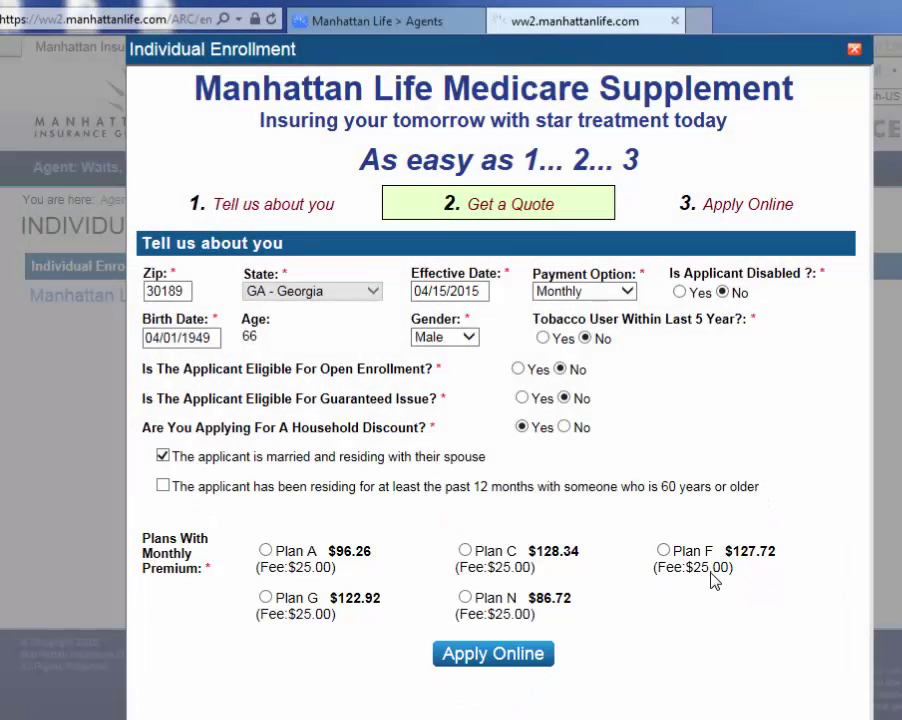
# Choose Plan F at $127.72 and continue to the online application.
pyautogui.moveTo(713, 582)
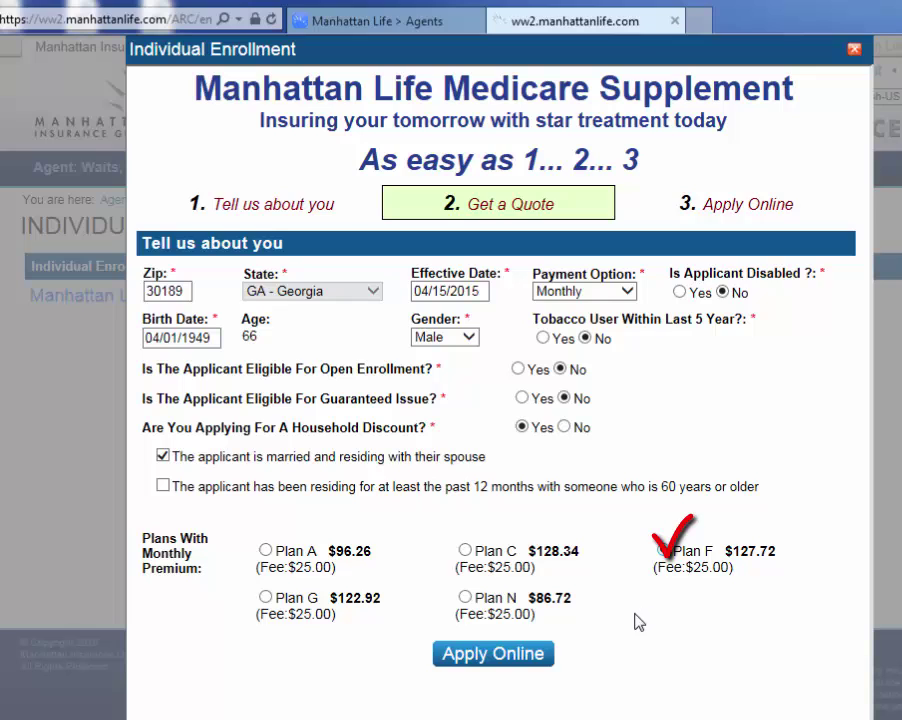
pyautogui.click(495, 655)
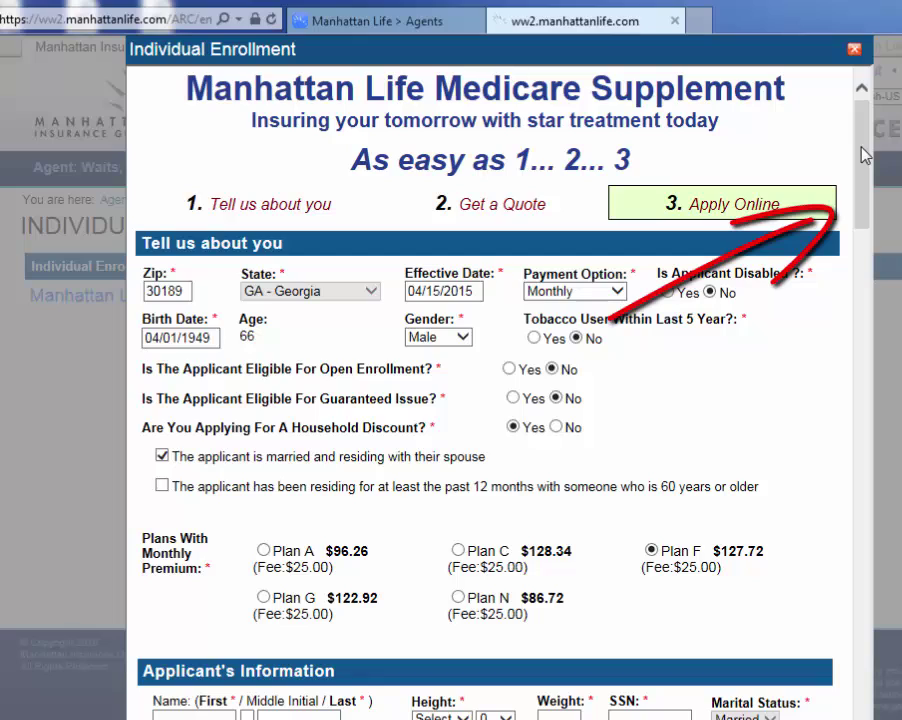
# Enter the applicant's name, height, weight 115, SSN, phone and residence address, with the same mailing address.
pyautogui.moveTo(862, 185)
pyautogui.mouseDown()
pyautogui.moveTo(861, 719)
pyautogui.moveTo(893, 222)
pyautogui.mouseUp()
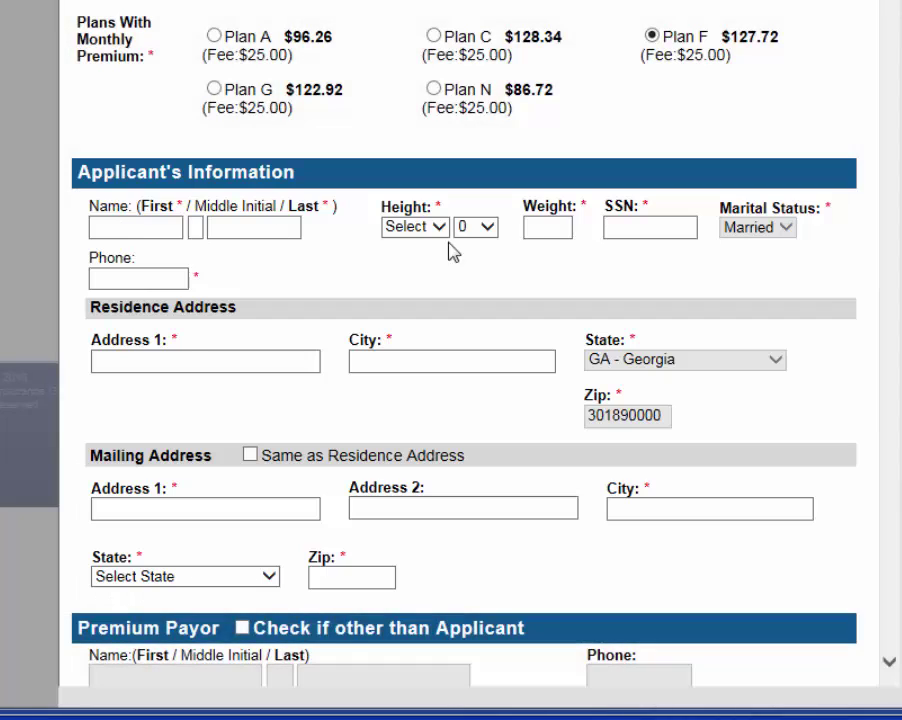
pyautogui.click(123, 229)
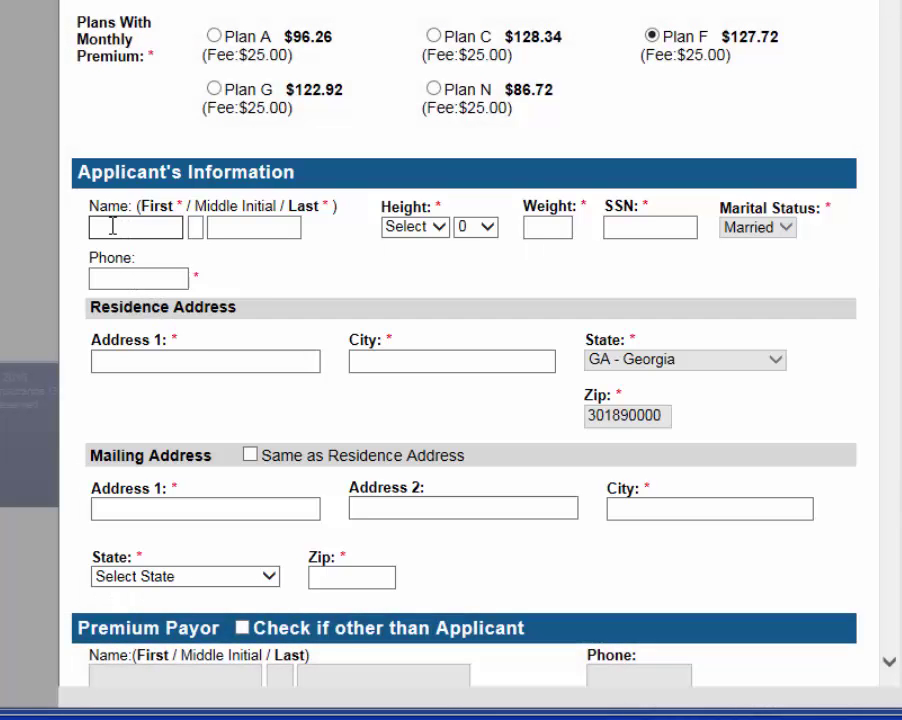
pyautogui.write('Jane')
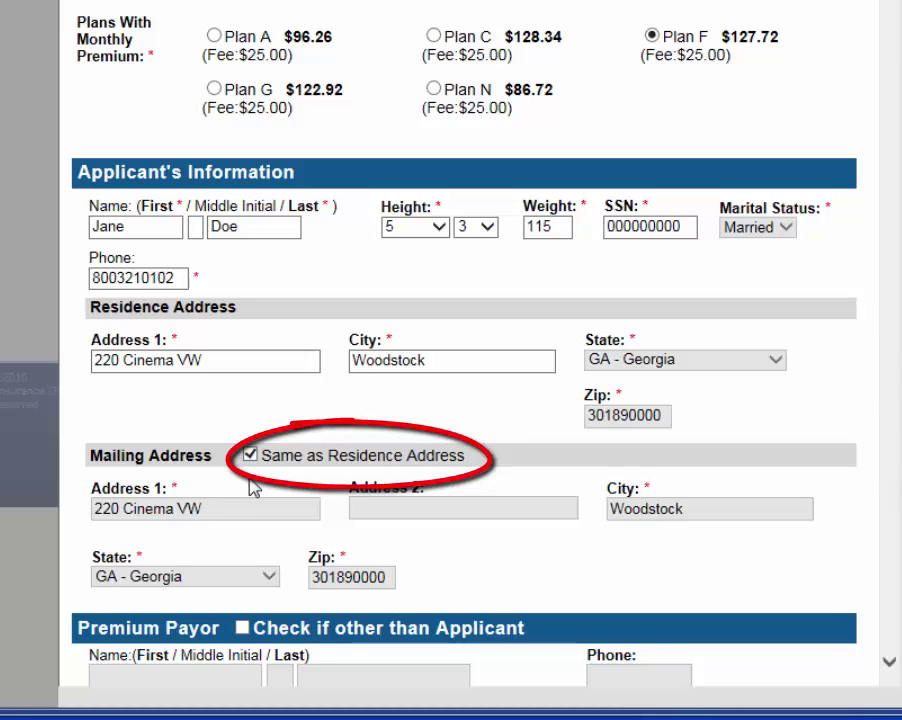
# Scroll down to the blank Household Discount resident questions.
pyautogui.scroll(-3, 250, 488)
pyautogui.scroll(-3, 250, 488)
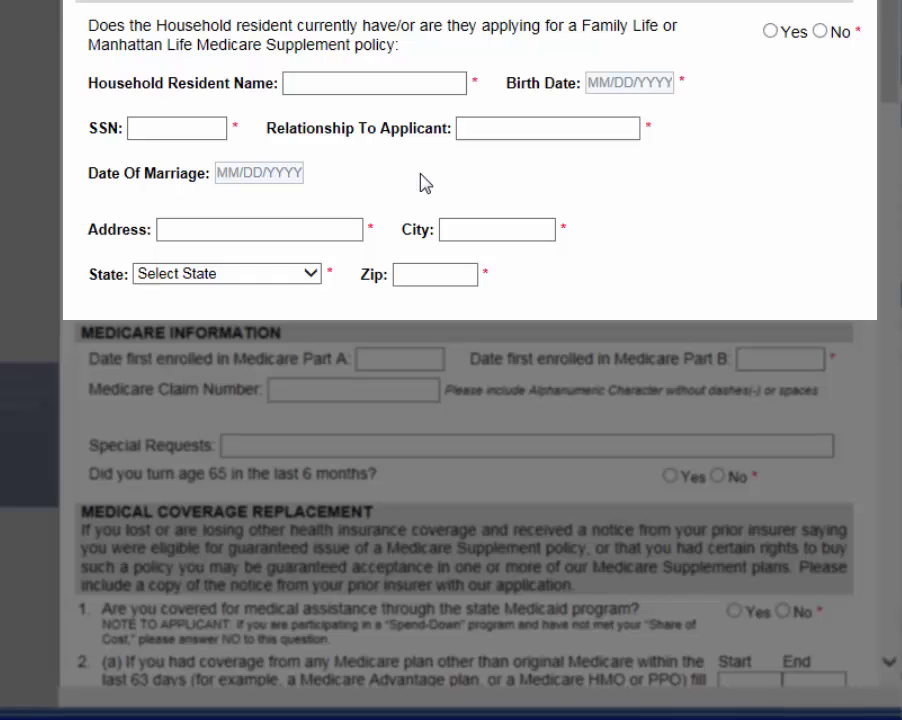
# Answer No to the household question and enter the spouse's details, born 01/01/1949, married 01/01/1975.
pyautogui.click(821, 32)
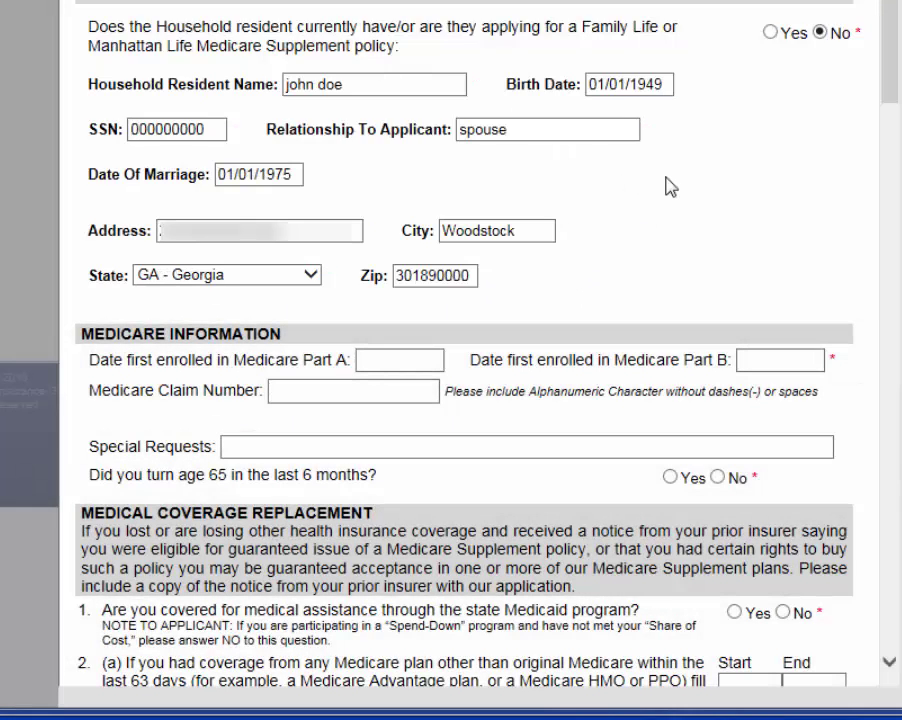
pyautogui.scroll(-3, 505, 126)
pyautogui.scroll(-3, 505, 126)
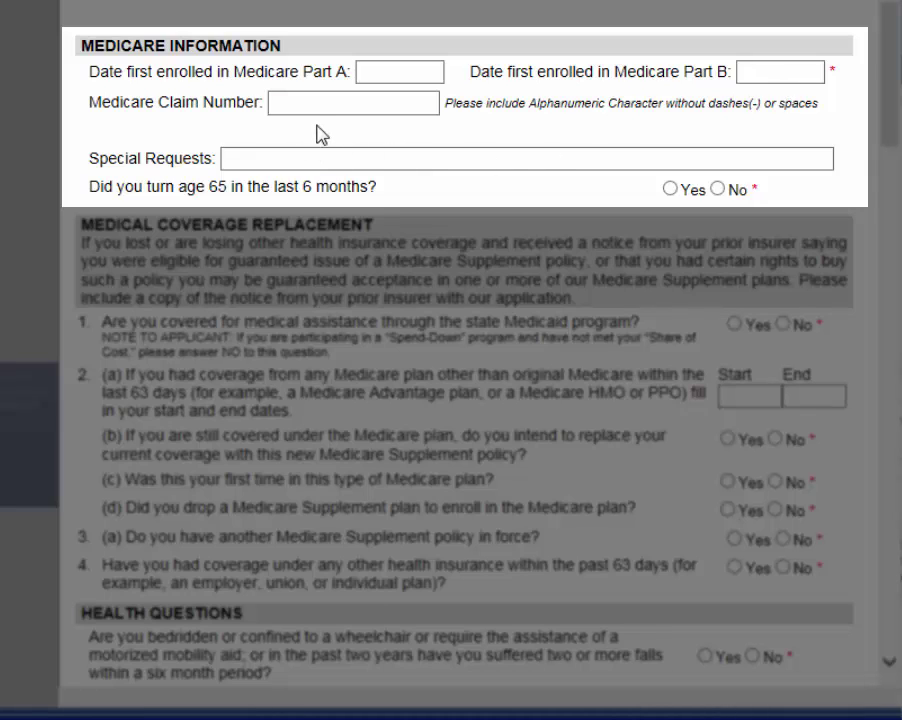
# Set Medicare Part A and Part B dates to 04/01/2014, add the claim number, answer No to turning 65.
pyautogui.click(366, 71)
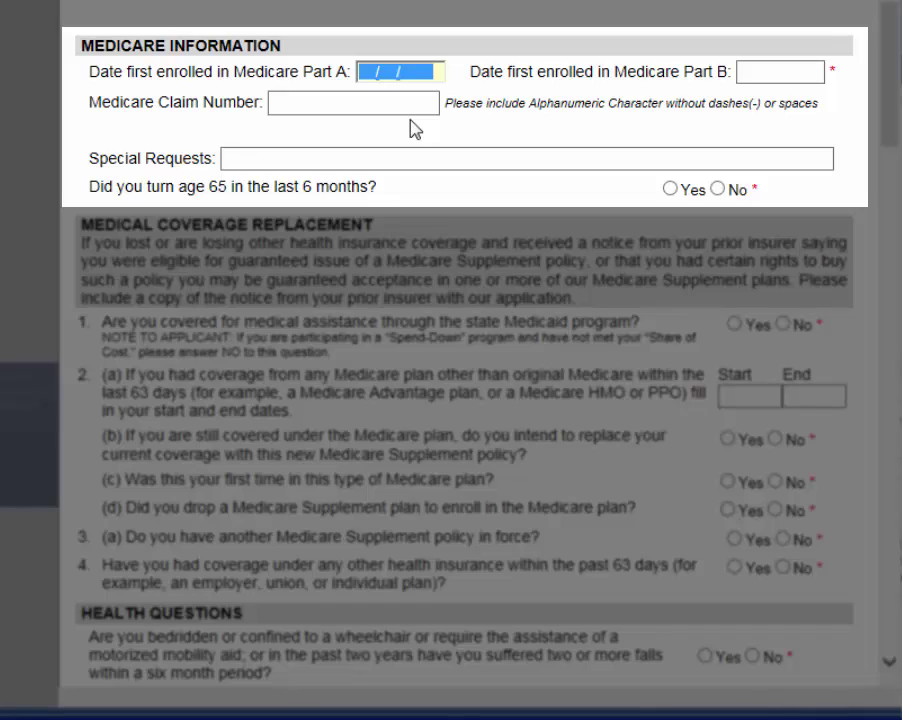
pyautogui.write('01012015')
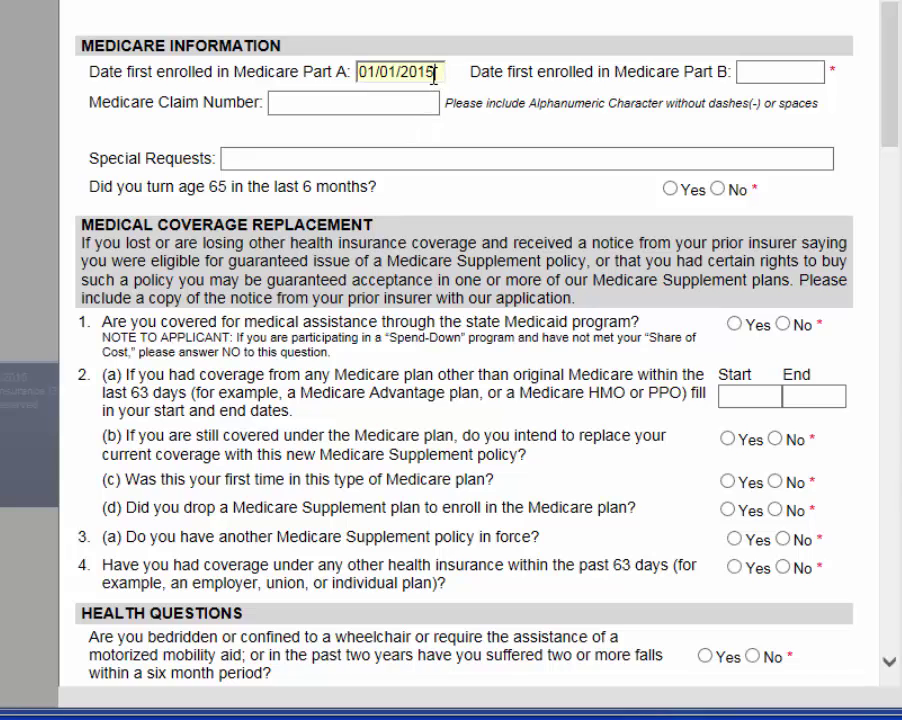
pyautogui.press('Left')
pyautogui.press('Left')
pyautogui.press('Left')
pyautogui.press('Left')
pyautogui.press('Left')
pyautogui.press('Left')
pyautogui.press('Left')
pyautogui.press('Left')
pyautogui.press('Left')
pyautogui.press('Left')
pyautogui.hotkey('shift', 'End')
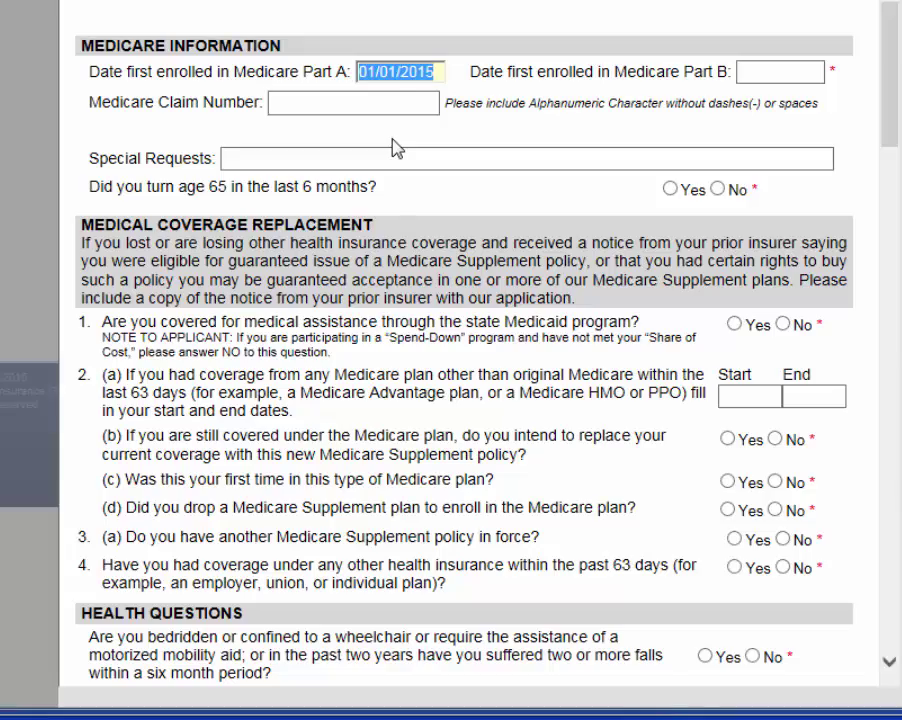
pyautogui.write('04/01/2')
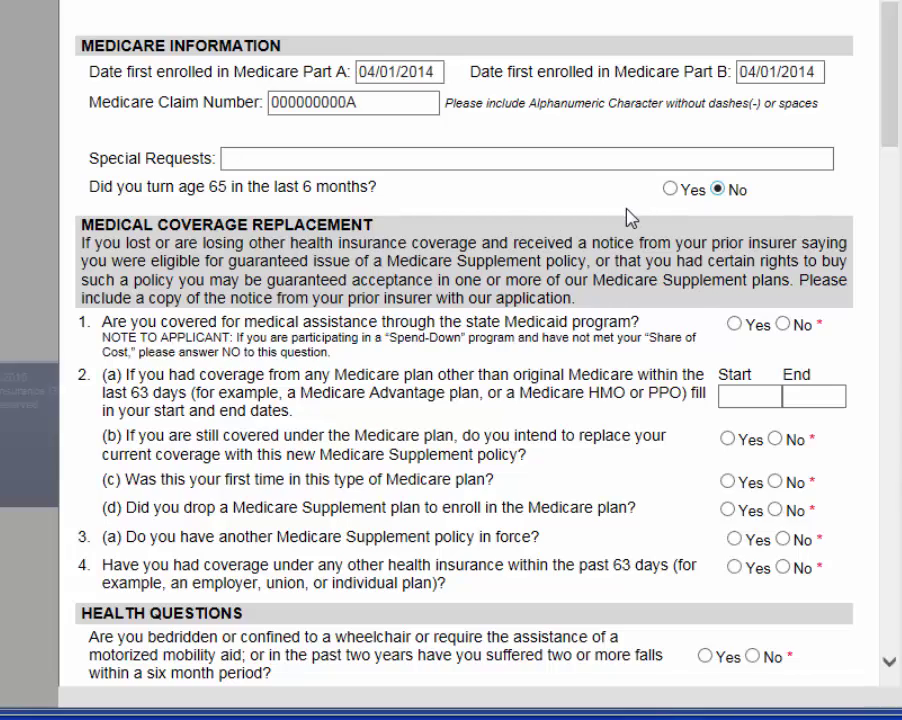
pyautogui.scroll(-3, 630, 218)
pyautogui.scroll(-3, 630, 218)
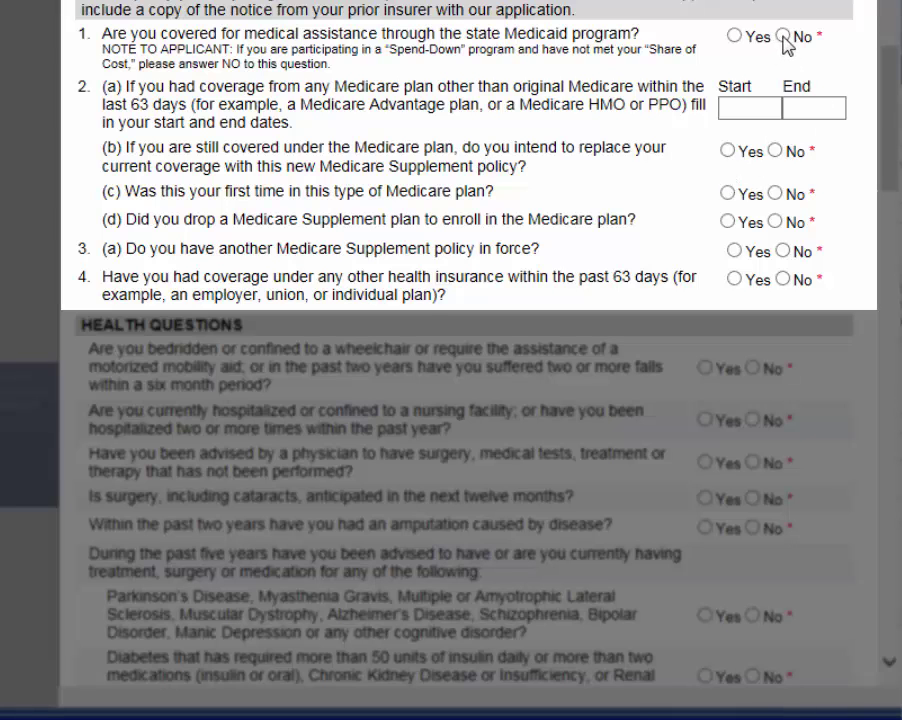
# Answer No to the Medicaid assistance question and to questions 2(c) and 2(d).
pyautogui.click(783, 38)
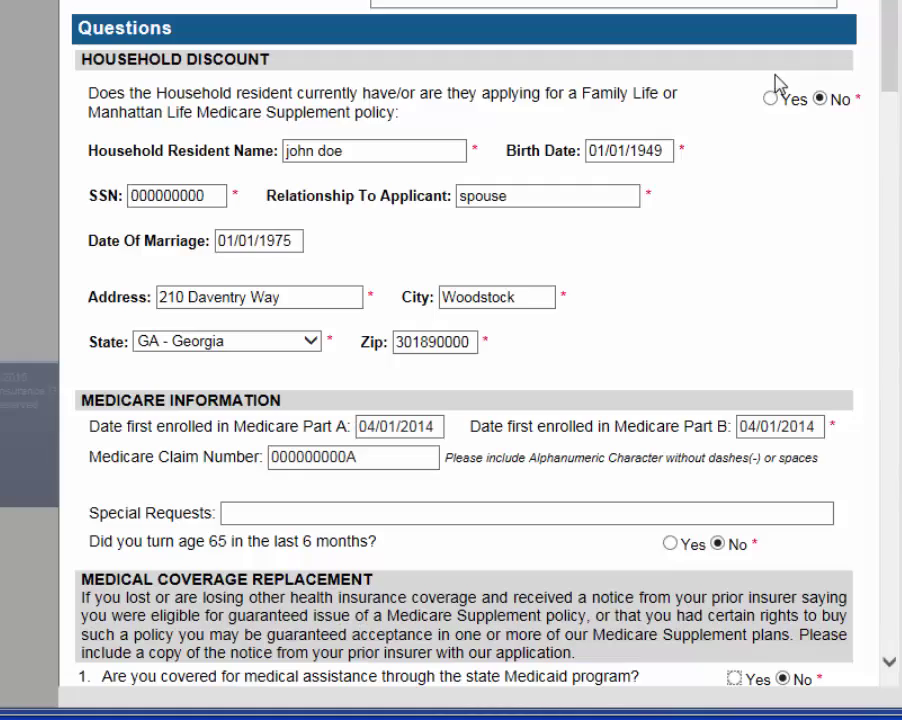
pyautogui.scroll(-3, 801, 436)
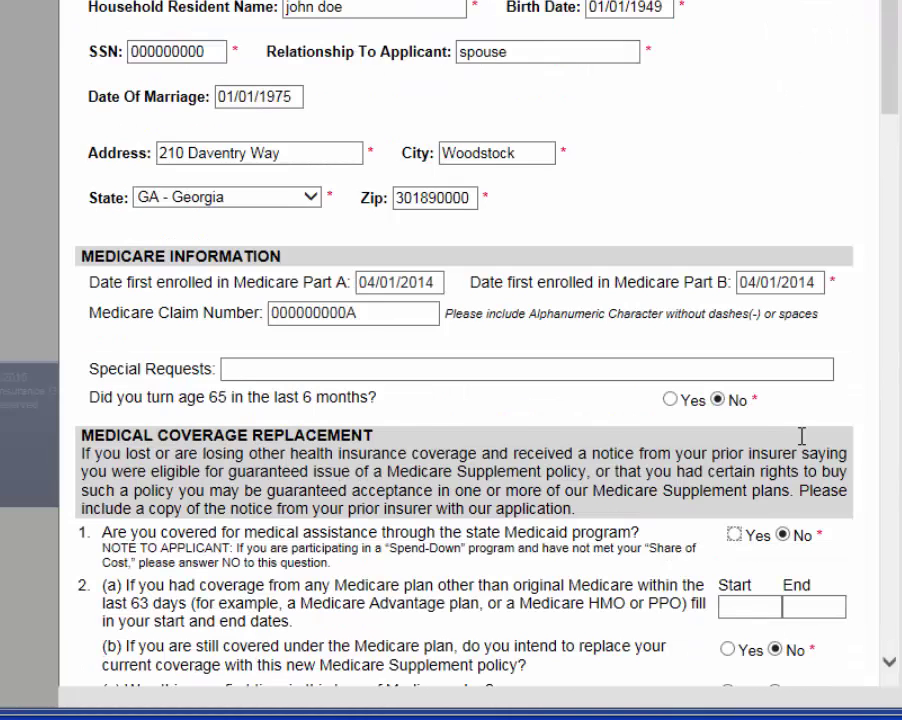
pyautogui.scroll(-3, 741, 503)
pyautogui.scroll(-3, 745, 495)
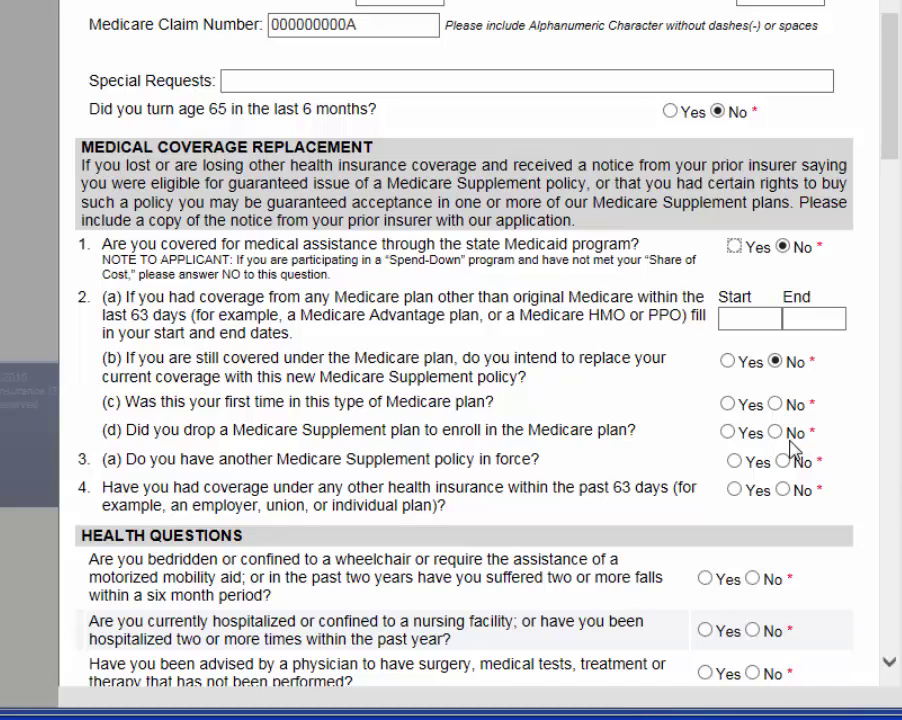
pyautogui.click(776, 405)
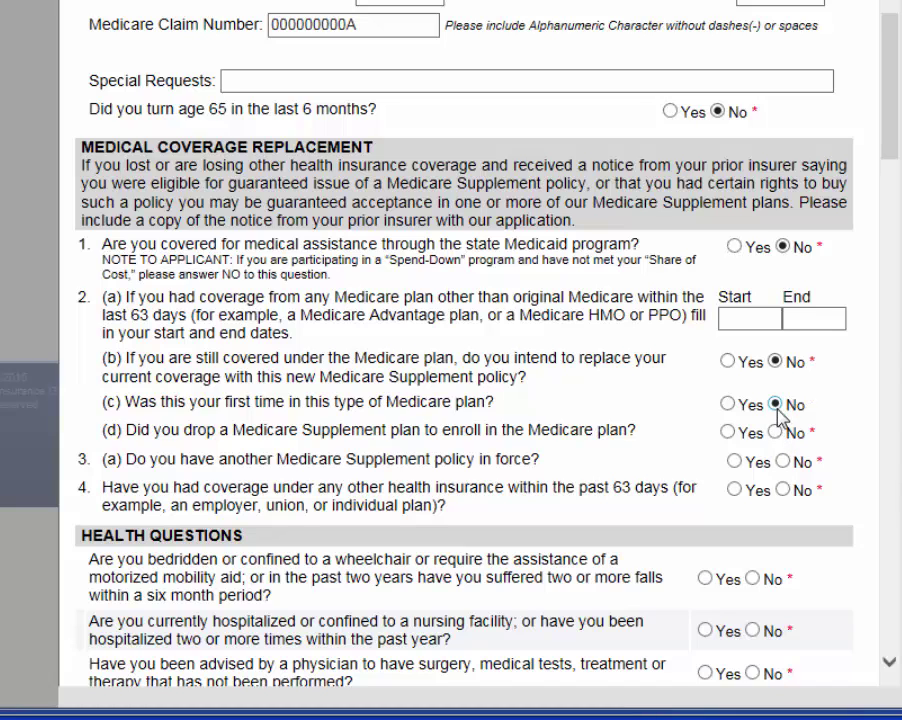
pyautogui.click(776, 432)
# Report an ABC COMPANY Plan F policy, paid to 04302015 with 1800 premium, being replaced.
pyautogui.click(736, 462)
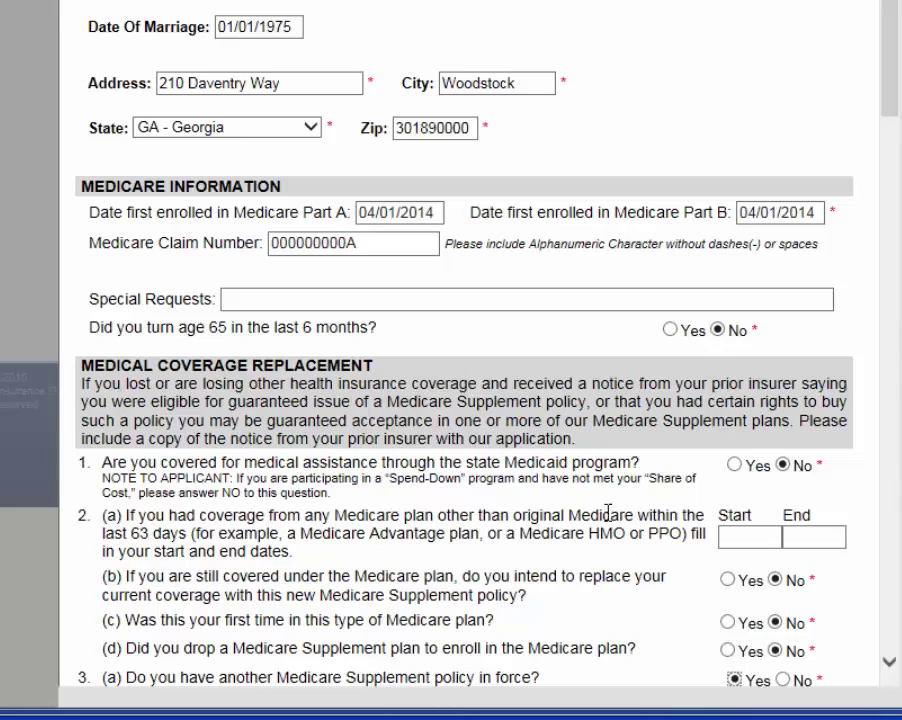
pyautogui.scroll(-3, 480, 520)
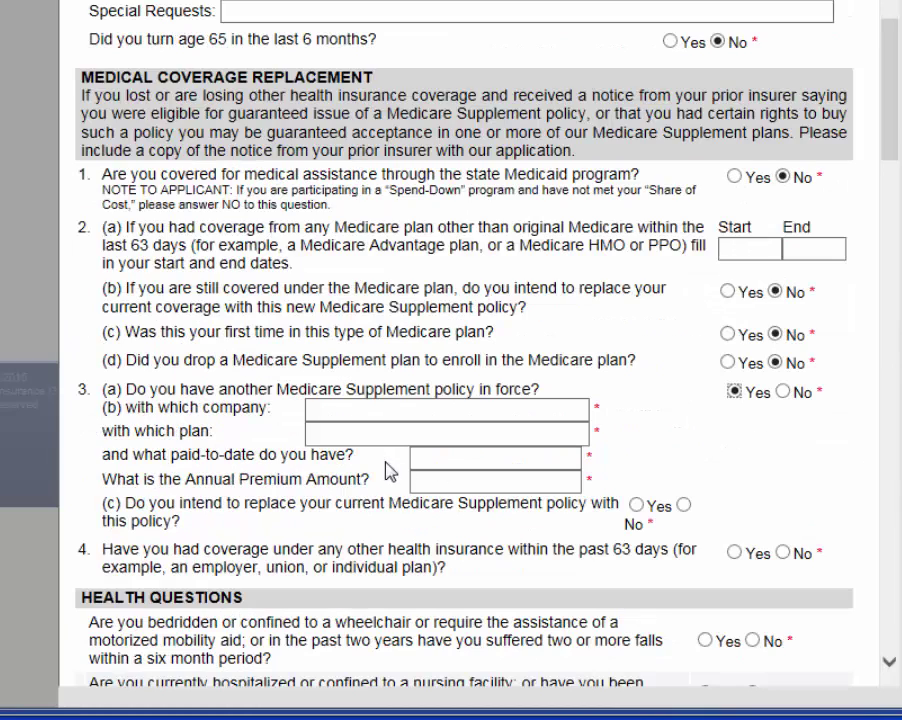
pyautogui.click(346, 410)
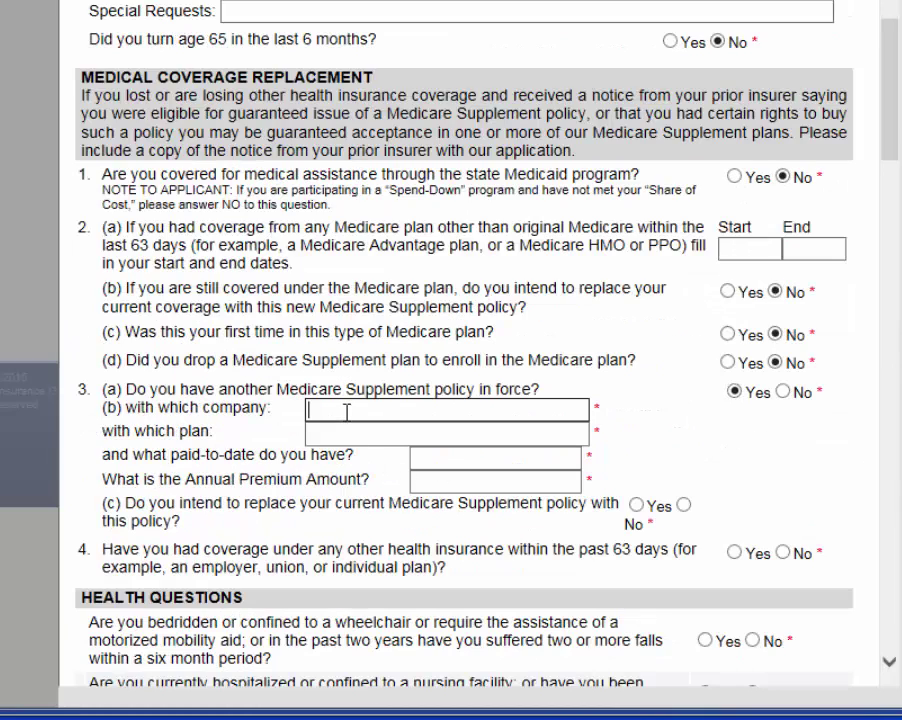
pyautogui.write('ABC COMPANY')
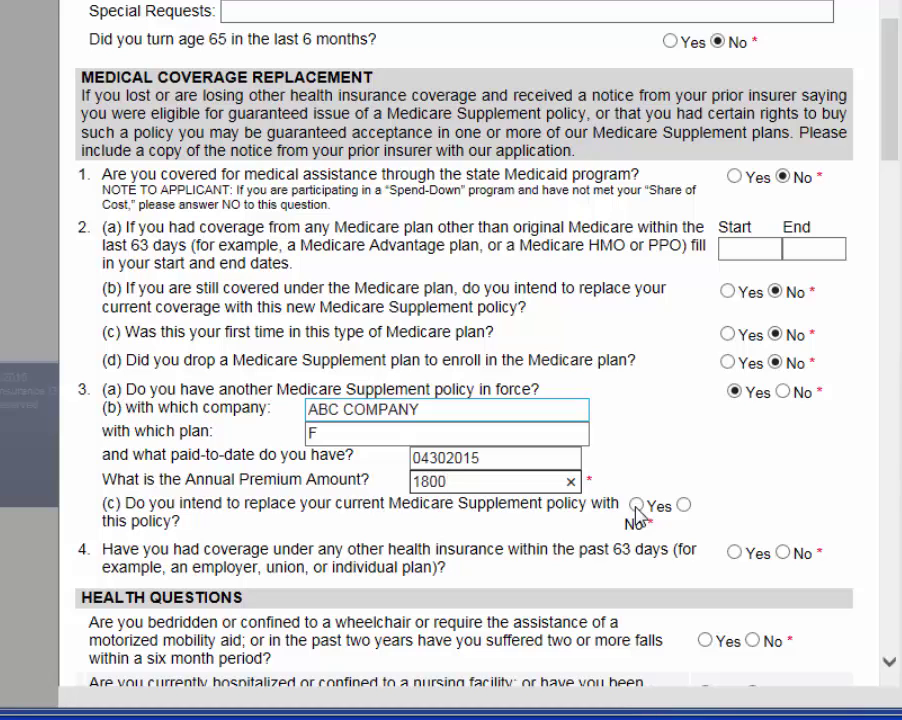
pyautogui.click(636, 506)
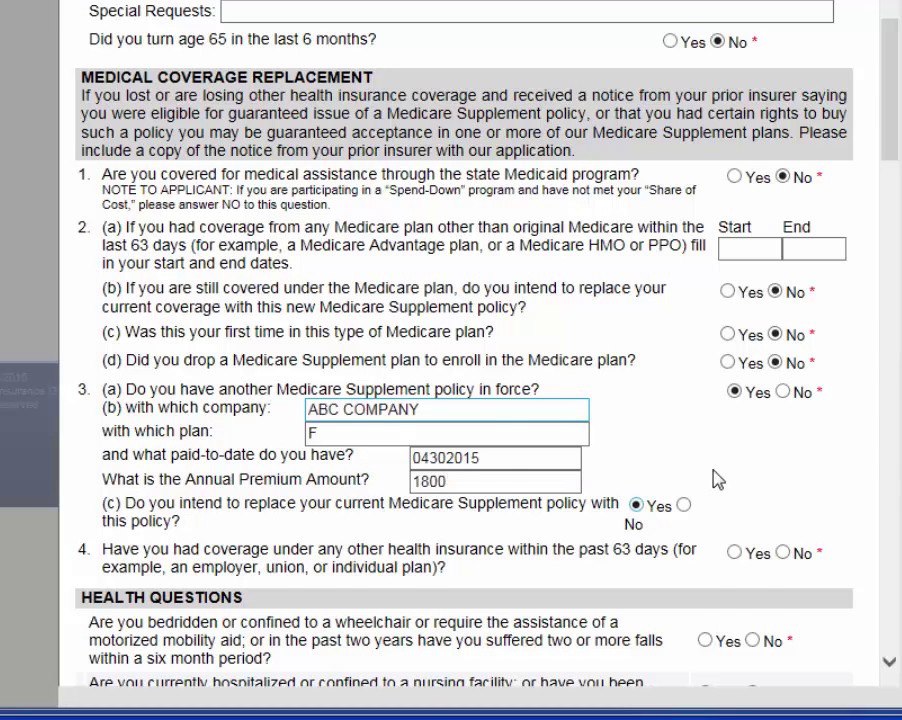
pyautogui.scroll(-3, 715, 478)
# Answer No to having other coverage in the past 63 days.
pyautogui.click(782, 408)
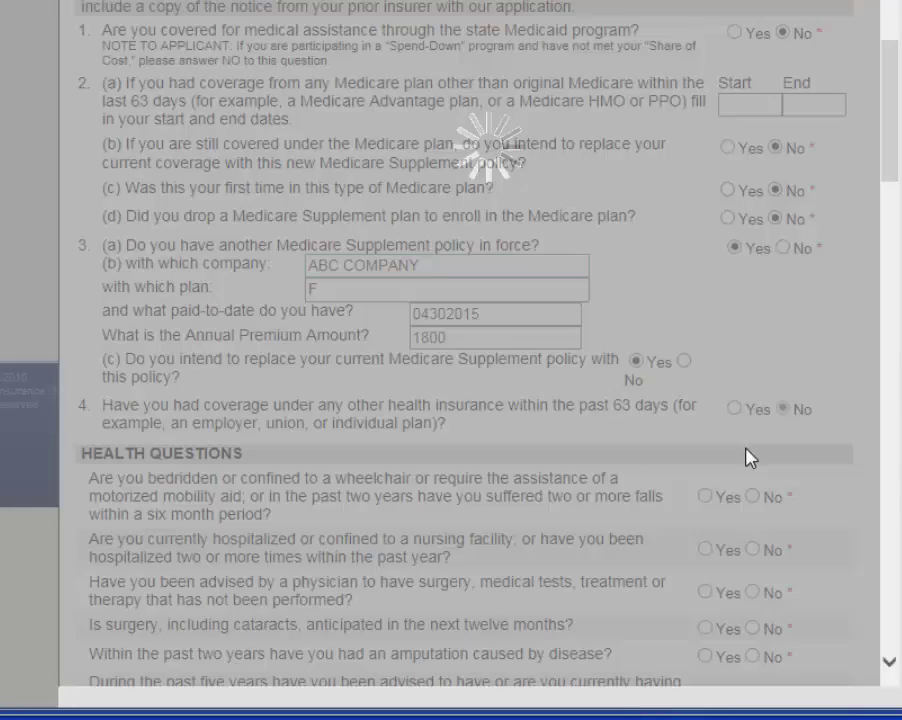
pyautogui.scroll(-6, 699, 123)
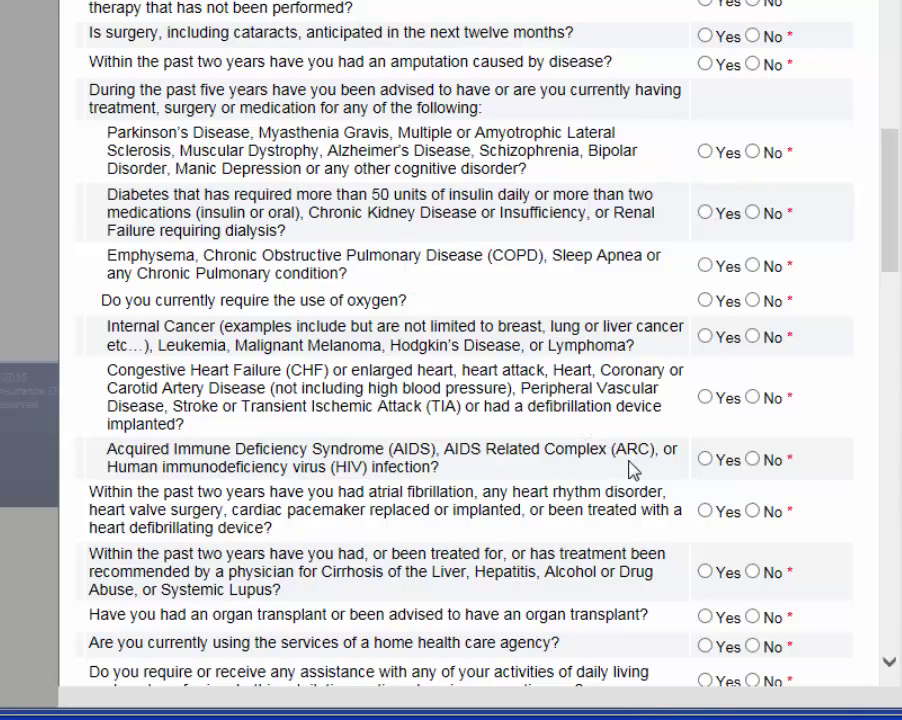
pyautogui.scroll(-6, 632, 470)
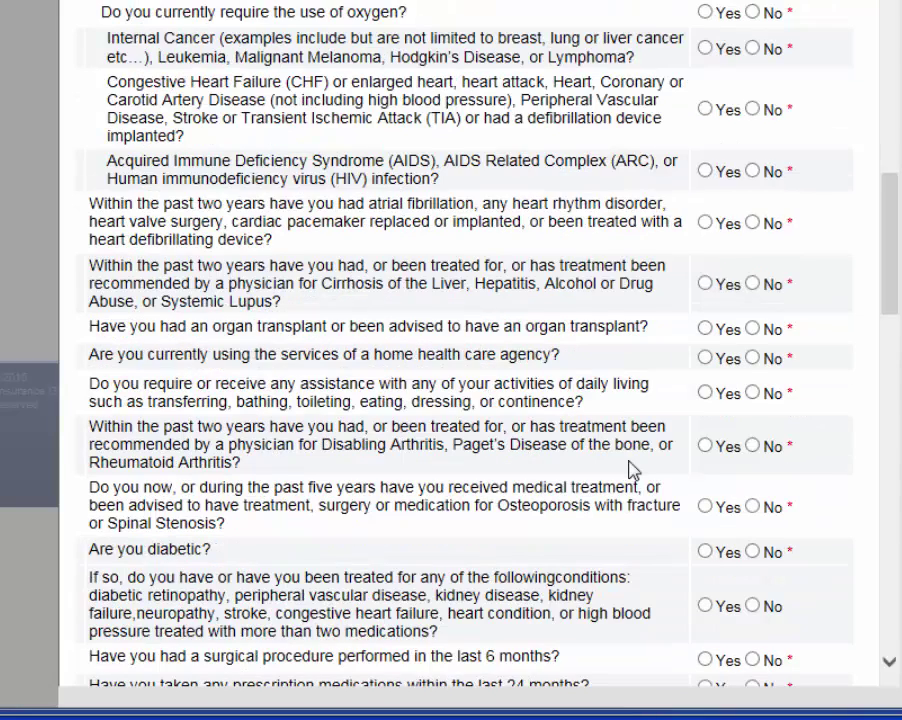
pyautogui.scroll(-3, 632, 470)
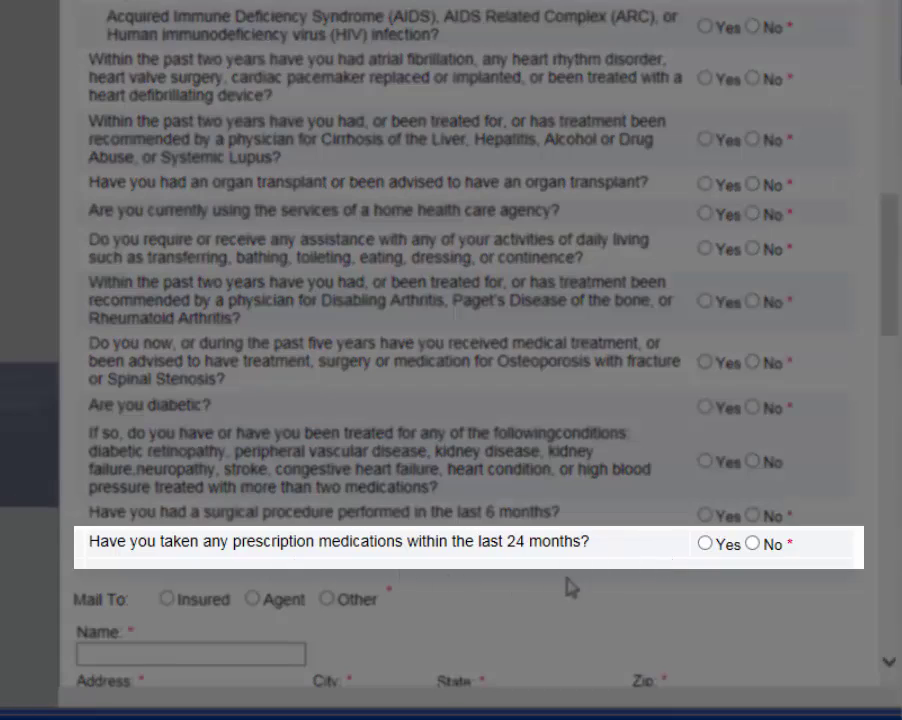
# Preview the prescription medication table, then answer every health question No.
pyautogui.click(705, 543)
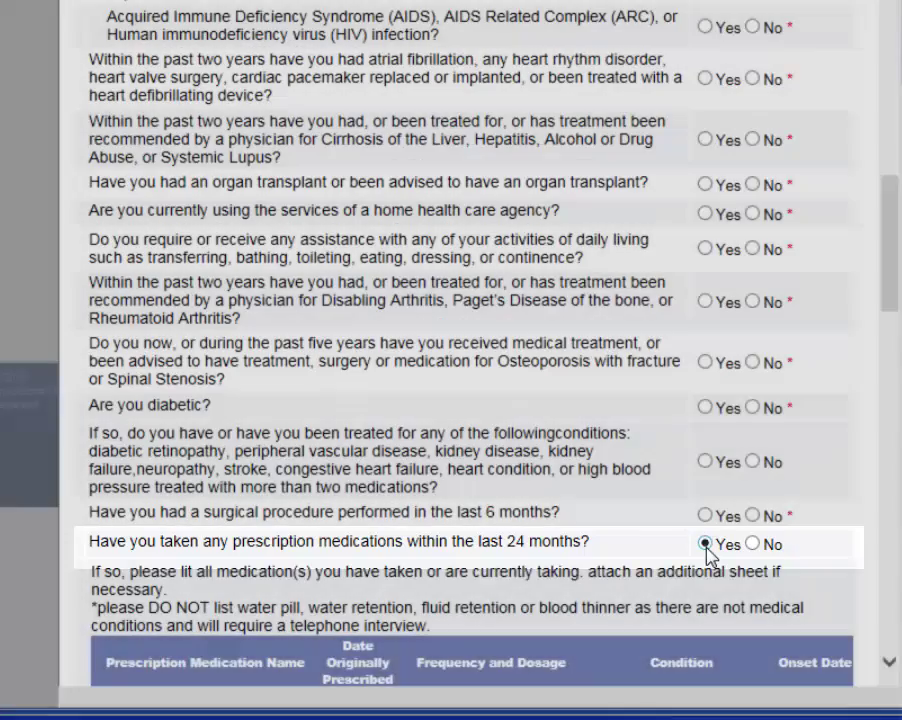
pyautogui.scroll(-3, 706, 550)
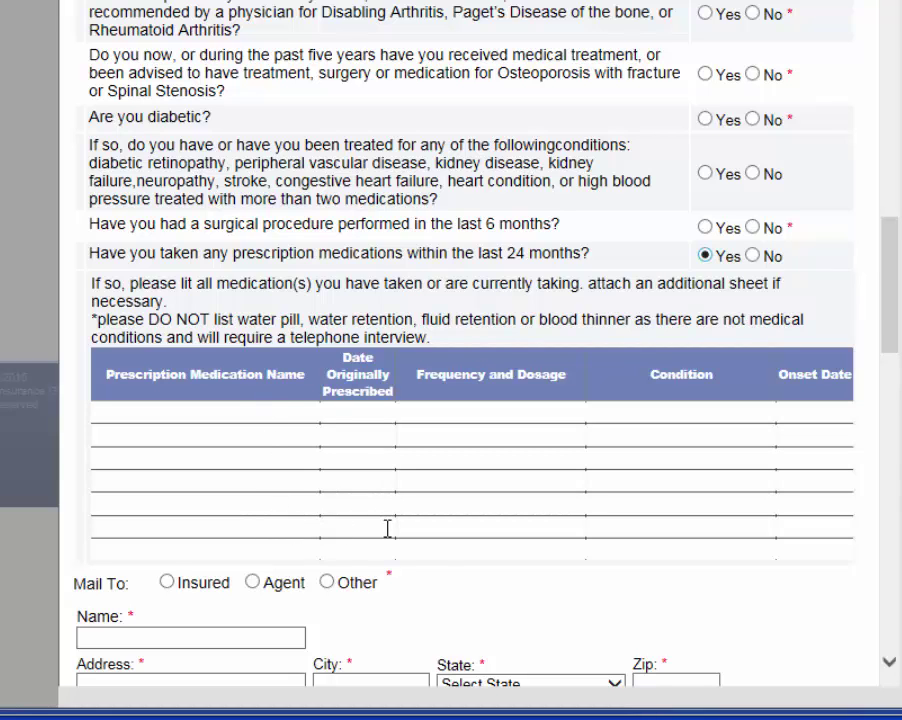
pyautogui.scroll(-5, 387, 528)
pyautogui.scroll(-3, 806, 446)
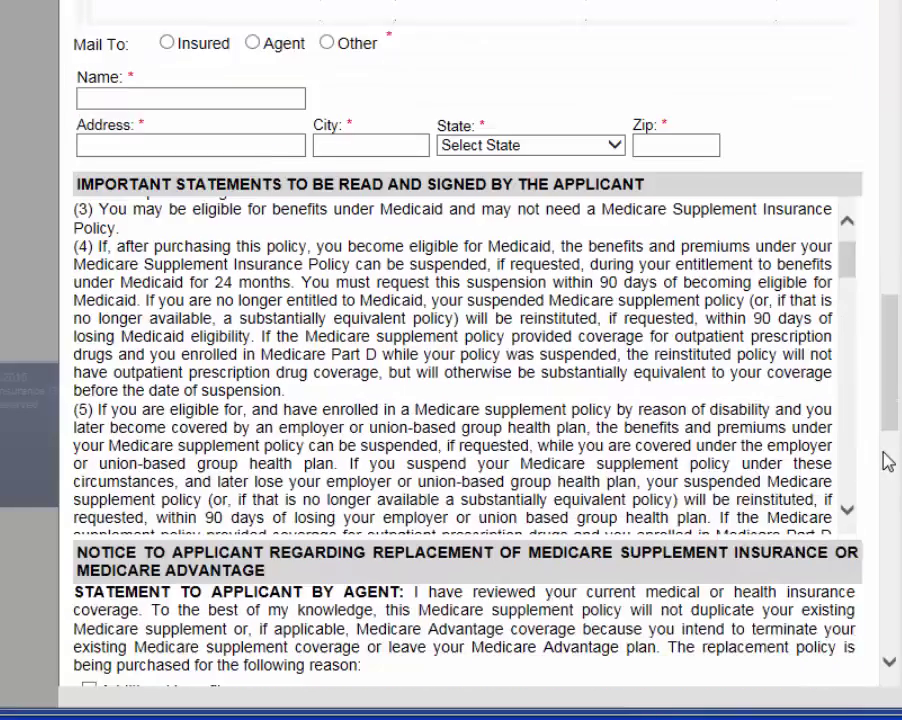
pyautogui.scroll(-12, 885, 462)
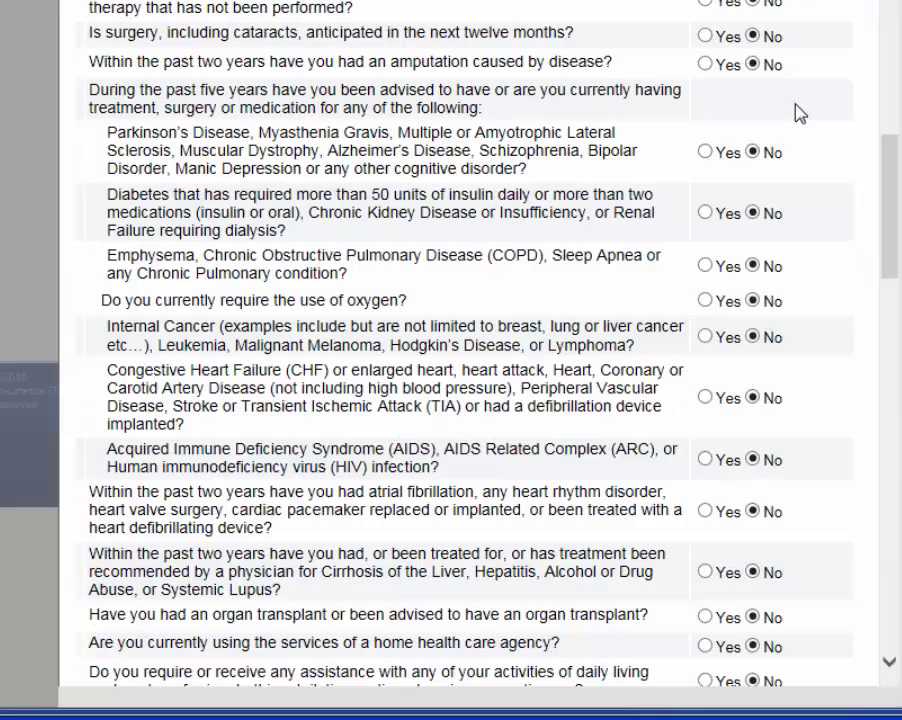
# Send mail to the insured and enter the insured's name and full mailing address.
pyautogui.scroll(-9, 797, 113)
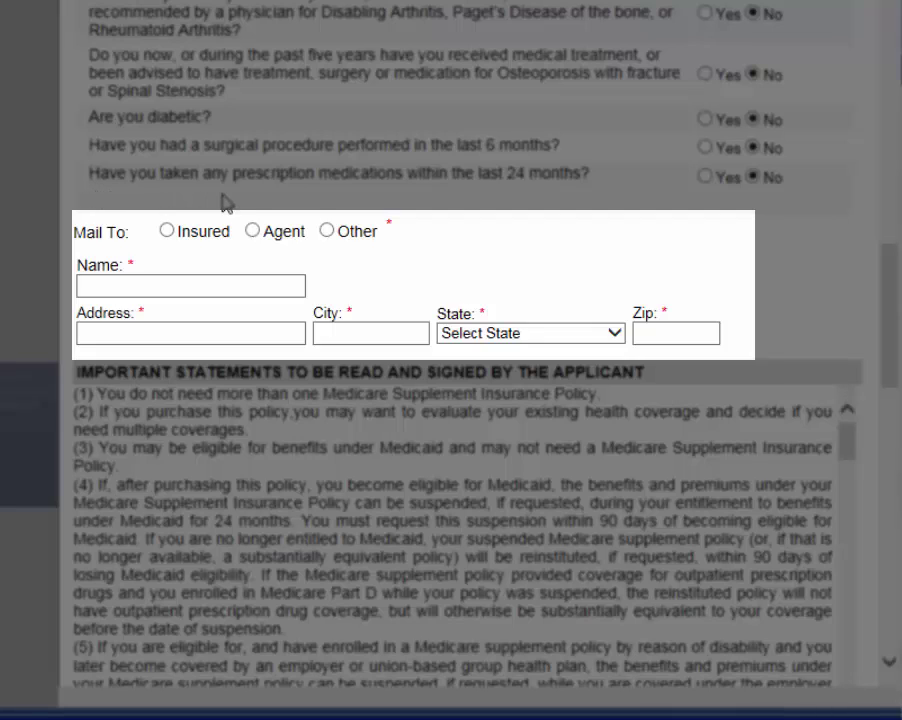
pyautogui.click(165, 232)
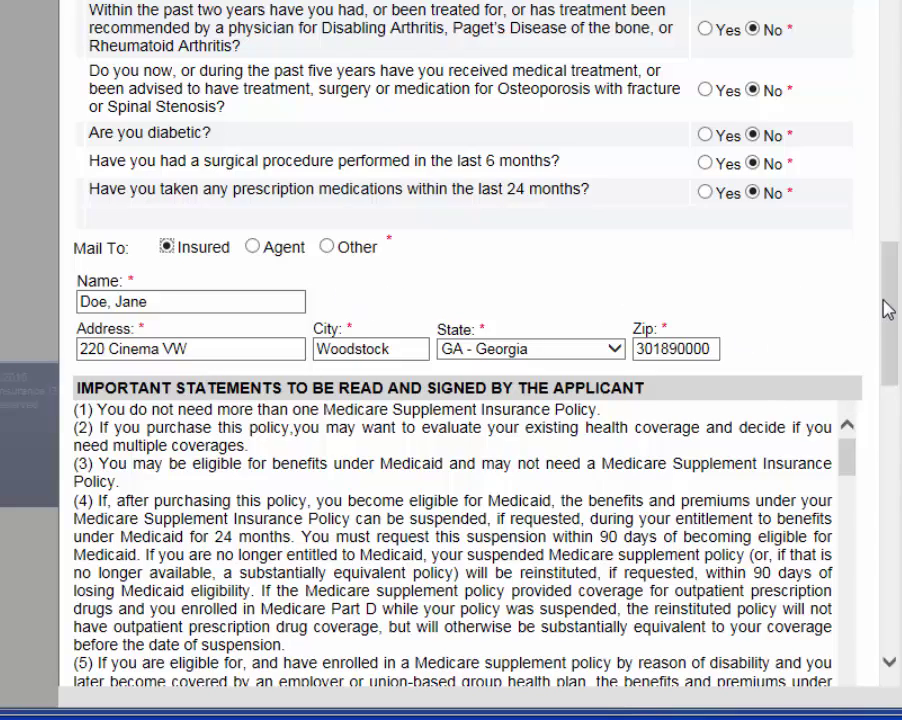
pyautogui.moveTo(887, 309); pyautogui.dragTo(887, 357)
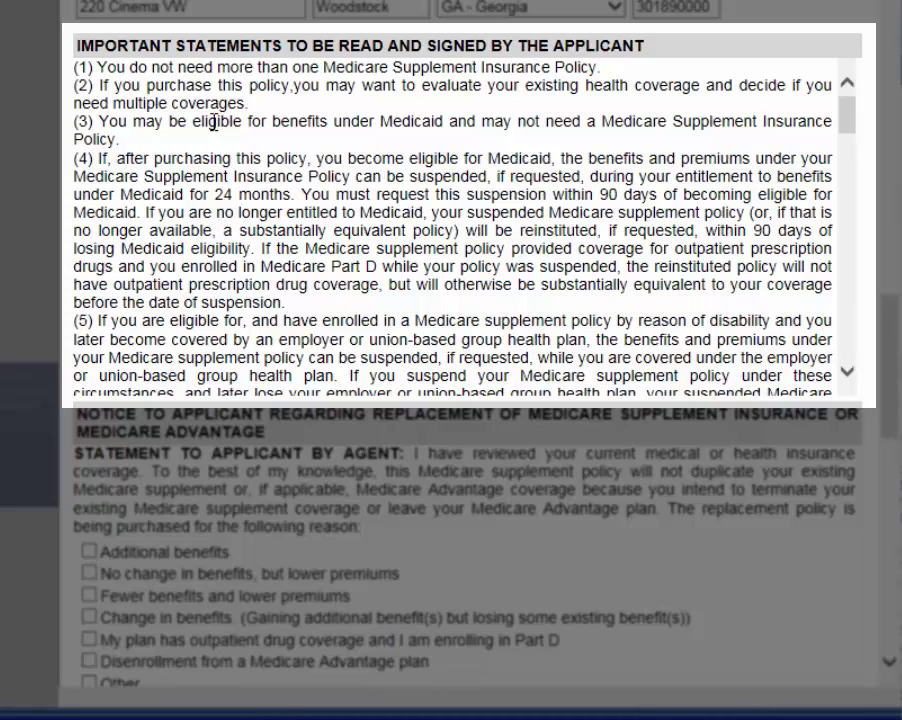
pyautogui.scroll(-5, 213, 121)
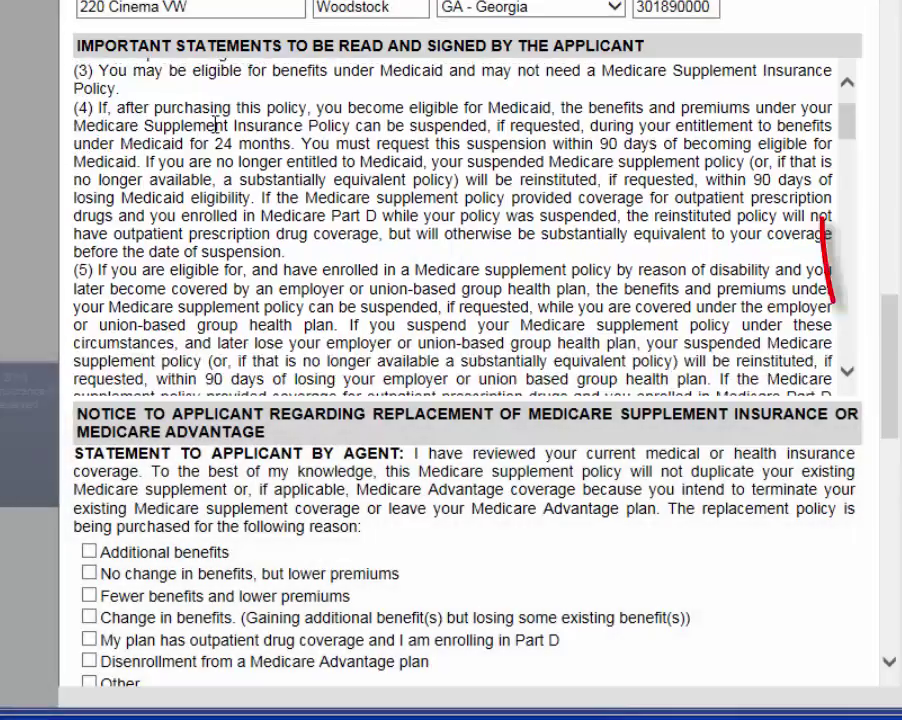
pyautogui.scroll(-10, 240, 204)
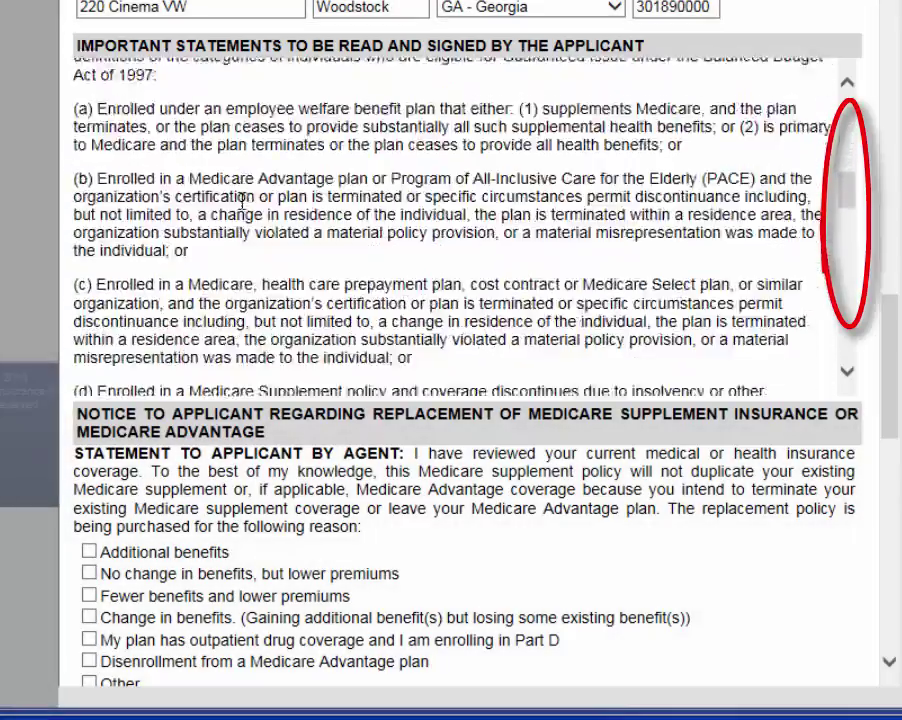
pyautogui.scroll(-10, 240, 207)
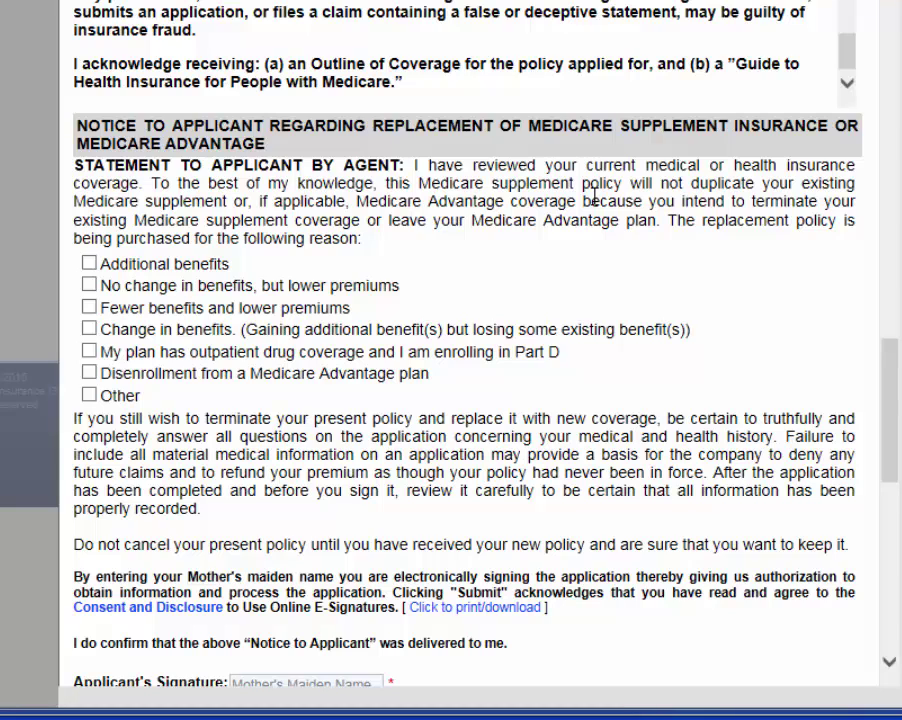
# Check 'No change in benefits, but lower premiums' as the replacement reason.
pyautogui.click(89, 286)
pyautogui.scroll(-5, 570, 318)
pyautogui.scroll(-1, 567, 318)
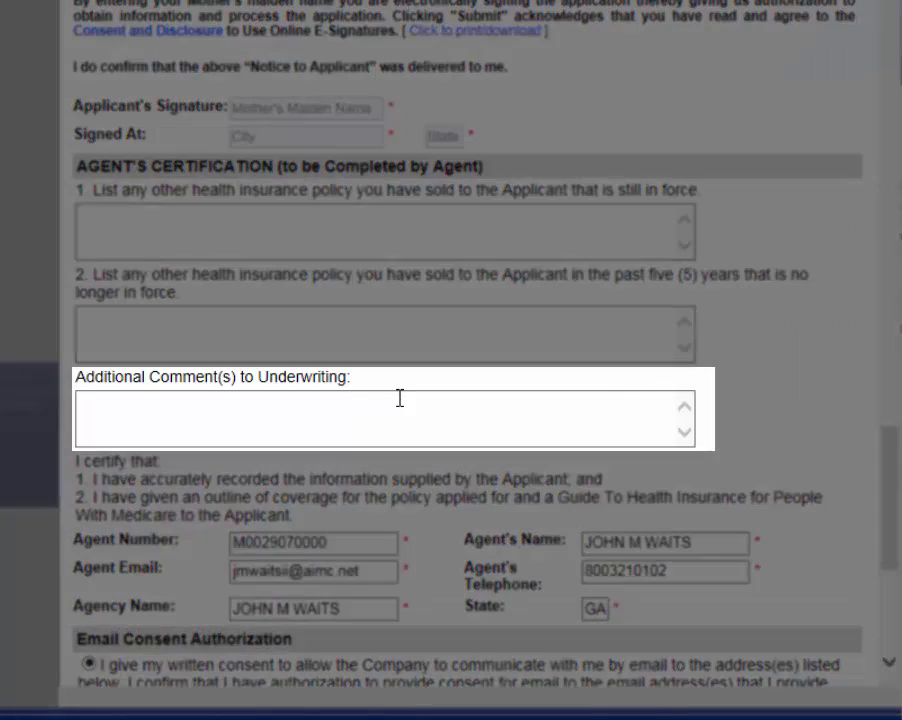
pyautogui.scroll(-4, 399, 398)
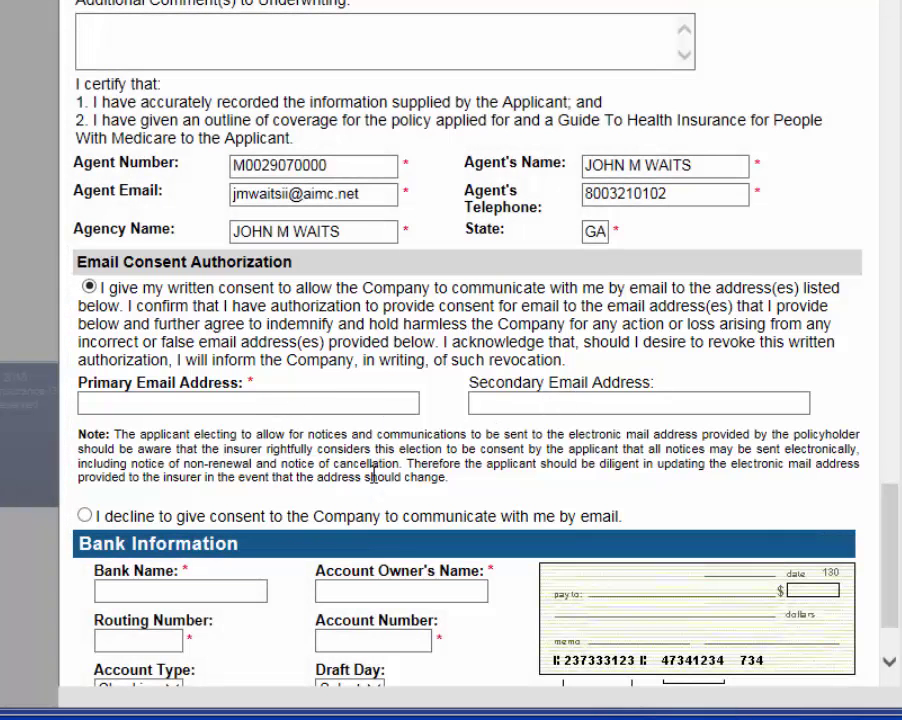
pyautogui.scroll(-3, 236, 625)
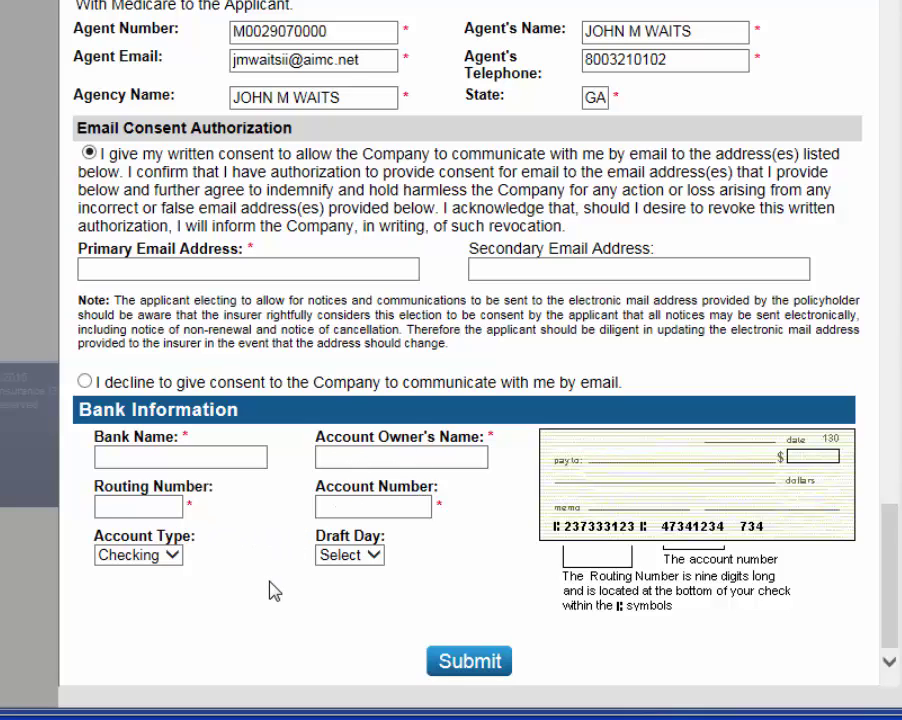
# Fill in the primary email and ABC BANK account details, with the draft day on the 20th.
pyautogui.click(376, 555)
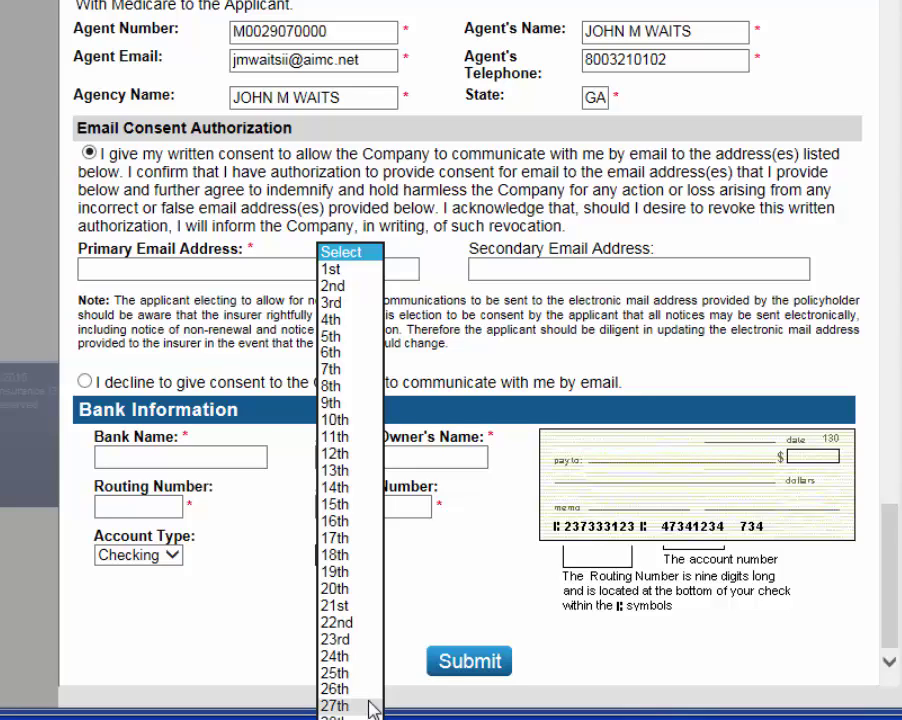
pyautogui.press('Escape')
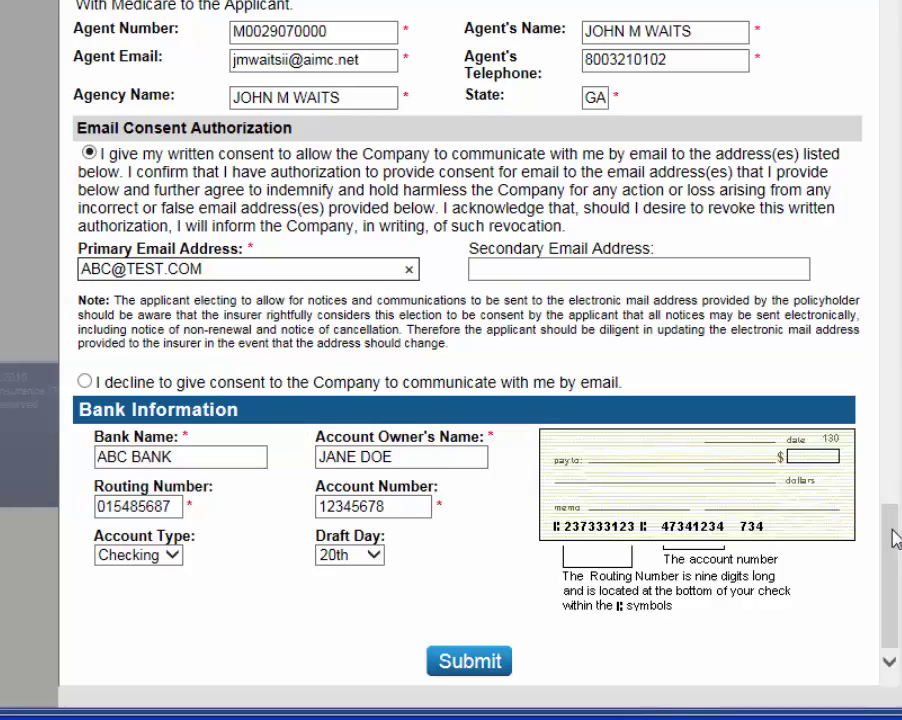
pyautogui.moveTo(886, 526); pyautogui.dragTo(882, 412)
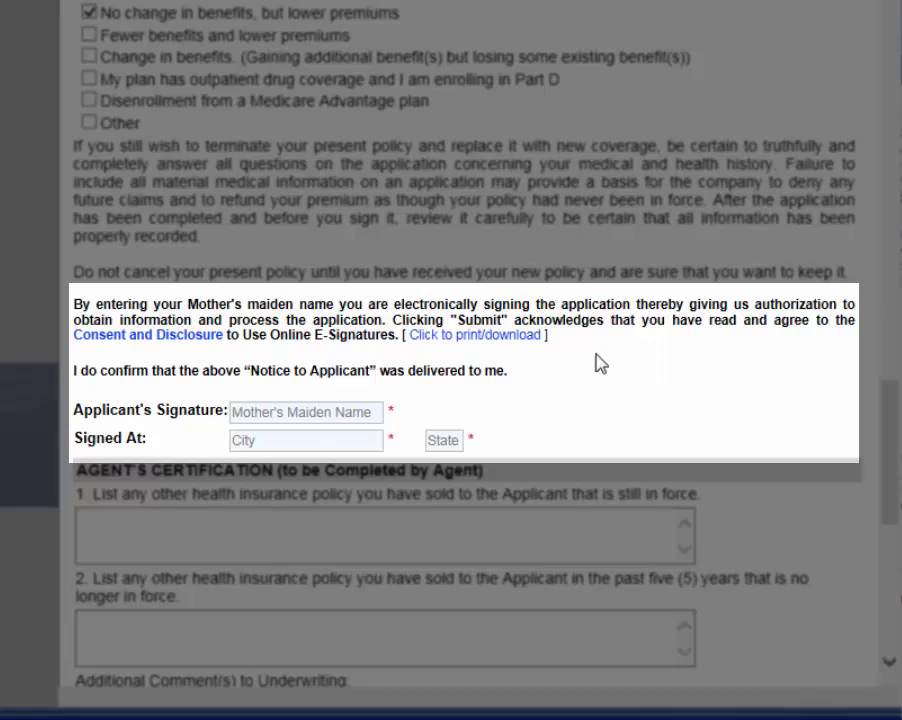
# Sign as the applicant with the mother's maiden name, signed at WOODSTOCK, GA.
pyautogui.click(348, 411)
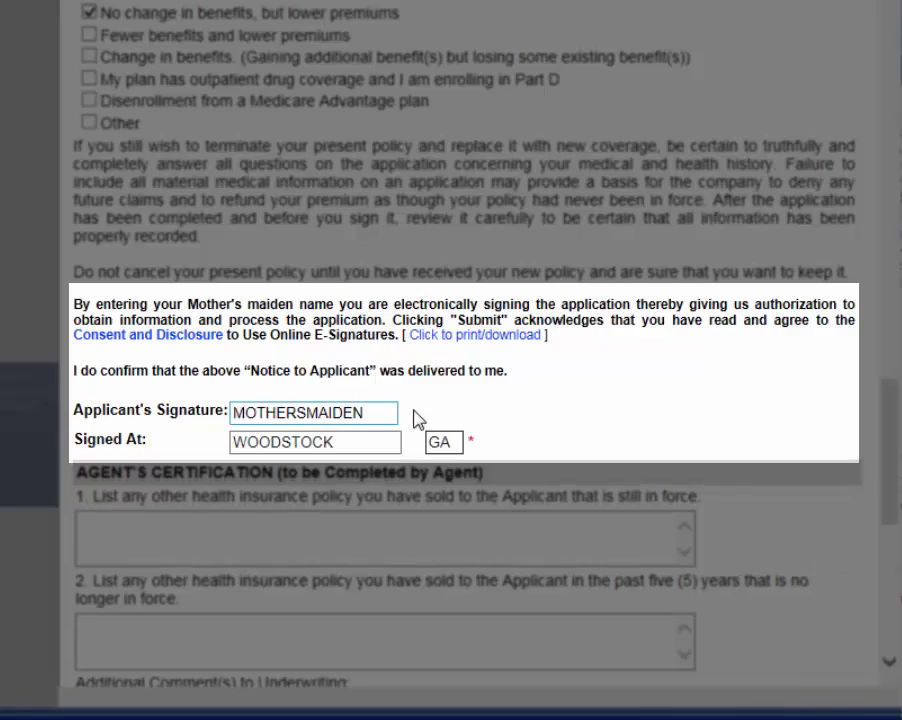
pyautogui.scroll(-2, 895, 480)
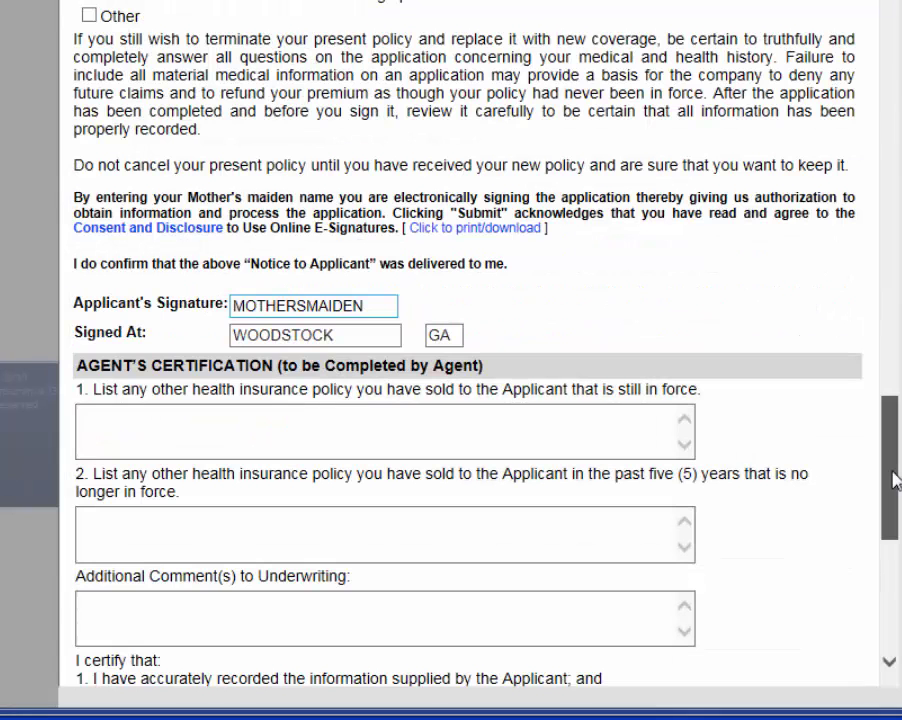
pyautogui.scroll(-13, 895, 480)
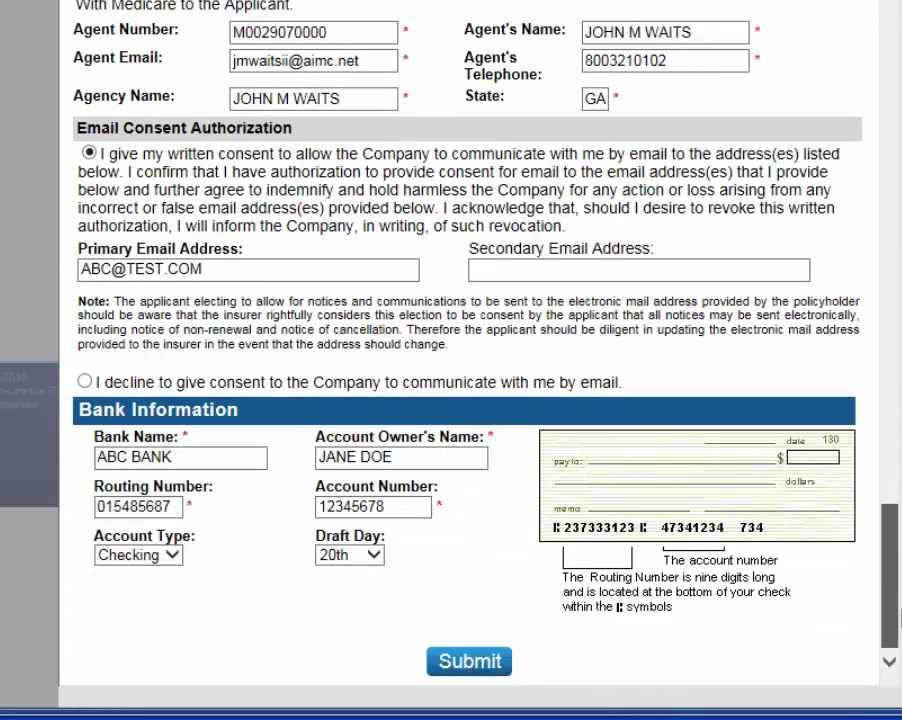
# Submit the completed Medicare Supplement enrollment application.
pyautogui.click(502, 670)
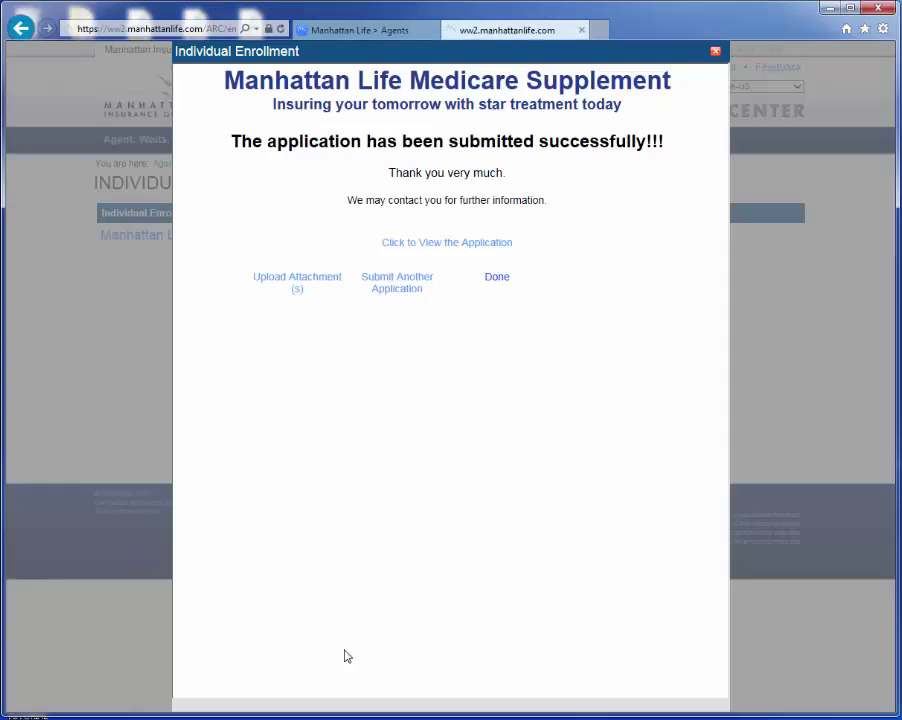